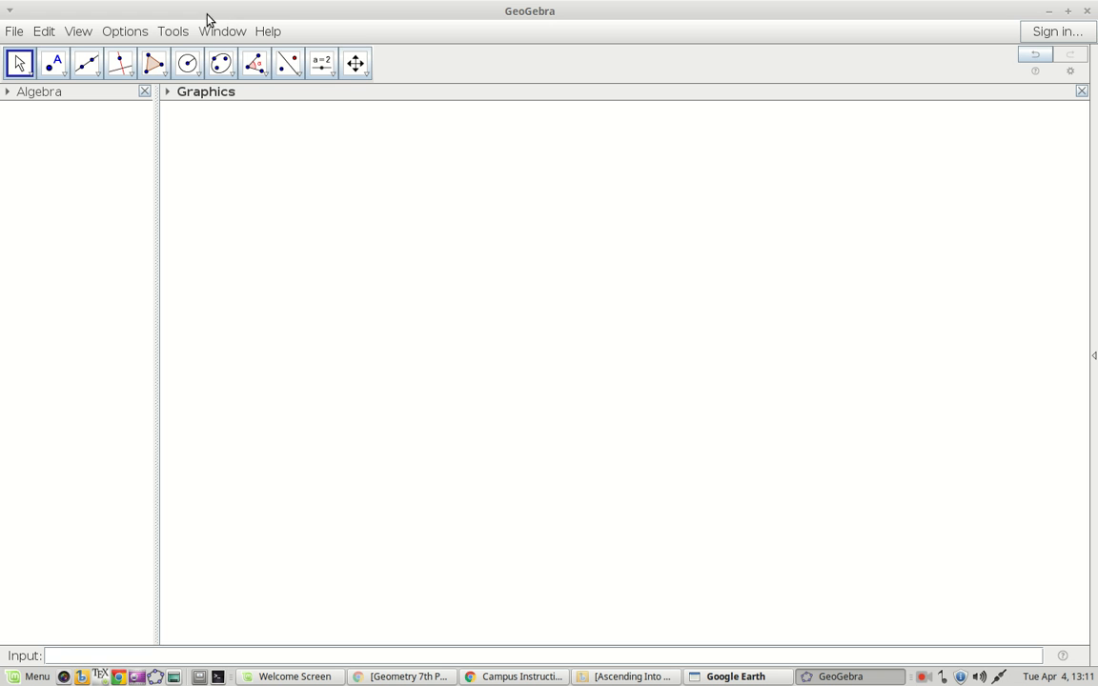
- Show the coordinate axes in the empty graphics view
click(185, 33)
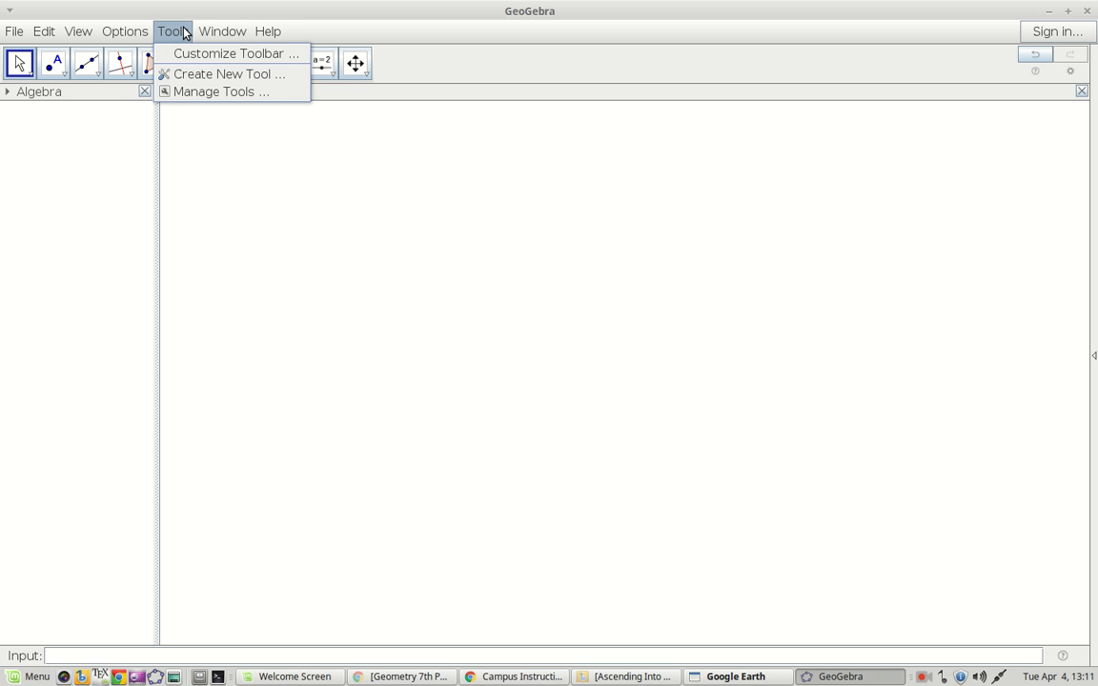
mouse_move(80, 31)
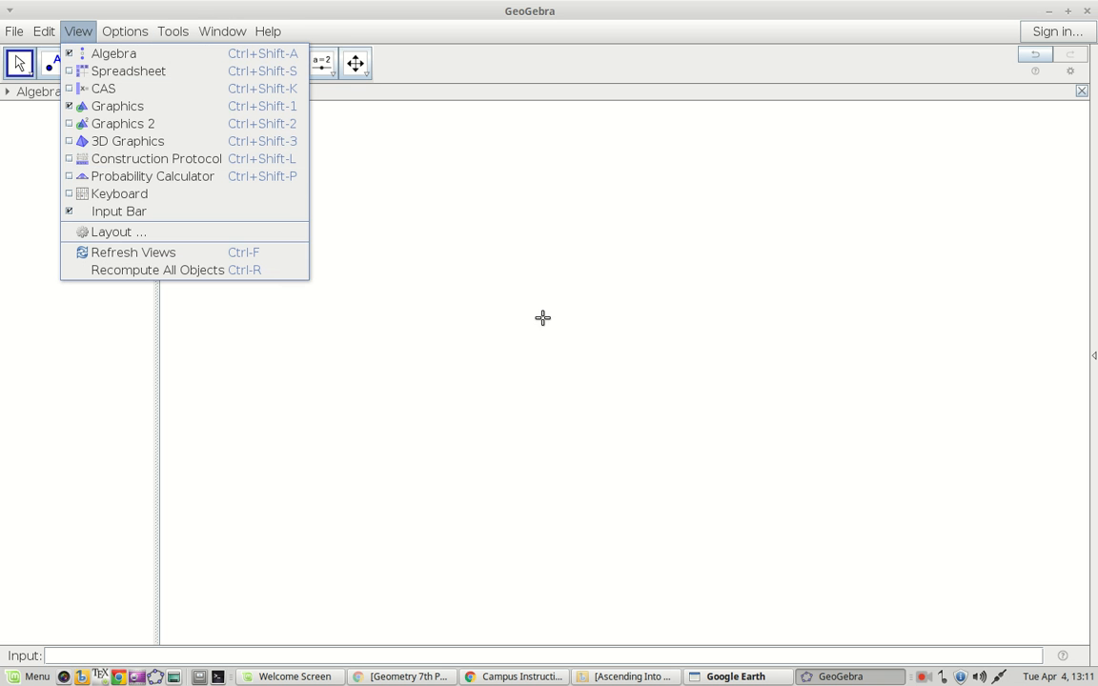
right_click(507, 318)
click(566, 358)
- Draw a circle centered at the origin with a radius of 1 using Circle with Center and Radius
scroll(531, 400, down, 8)
scroll(531, 405, down, 5)
drag(373, 404, 731, 495)
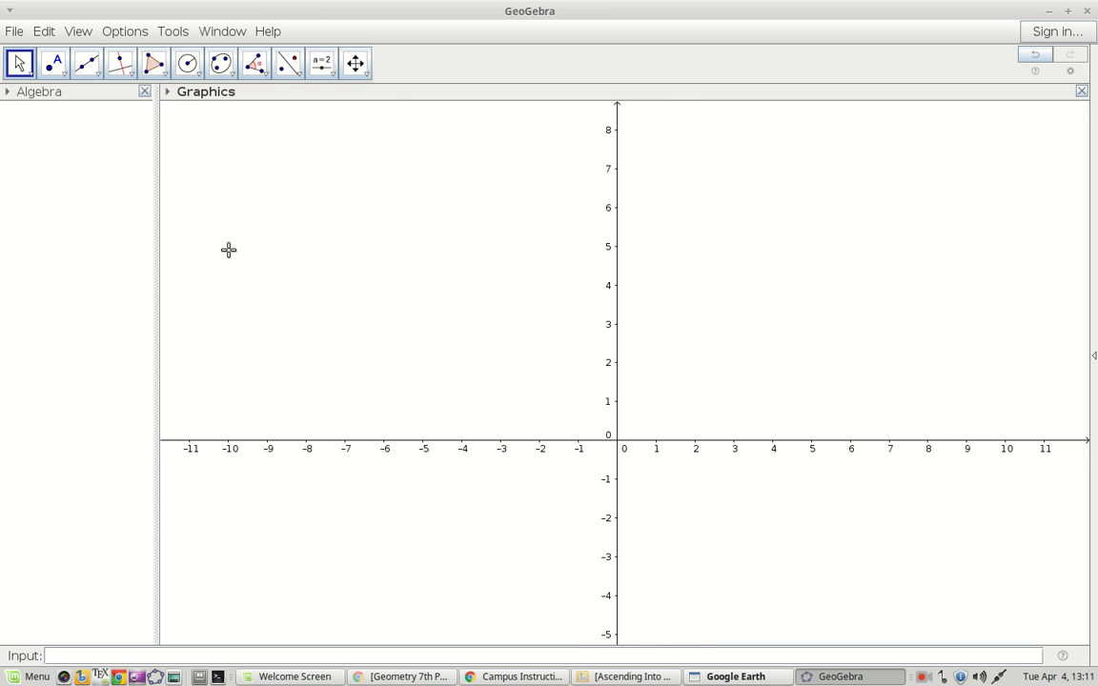
click(199, 73)
click(236, 126)
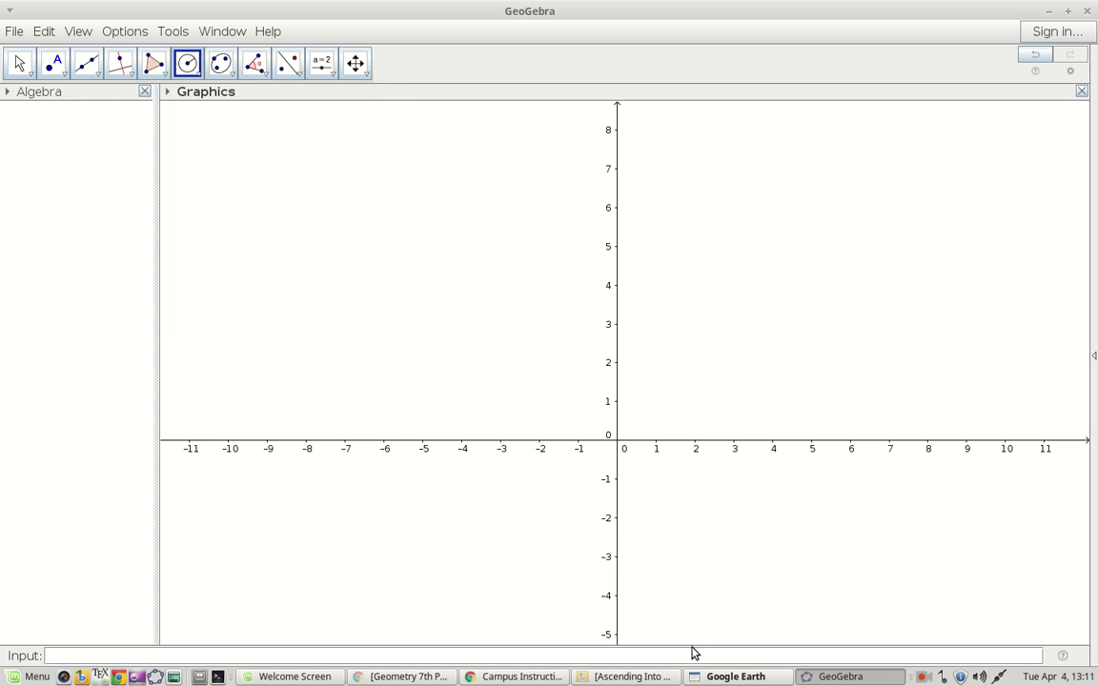
click(619, 441)
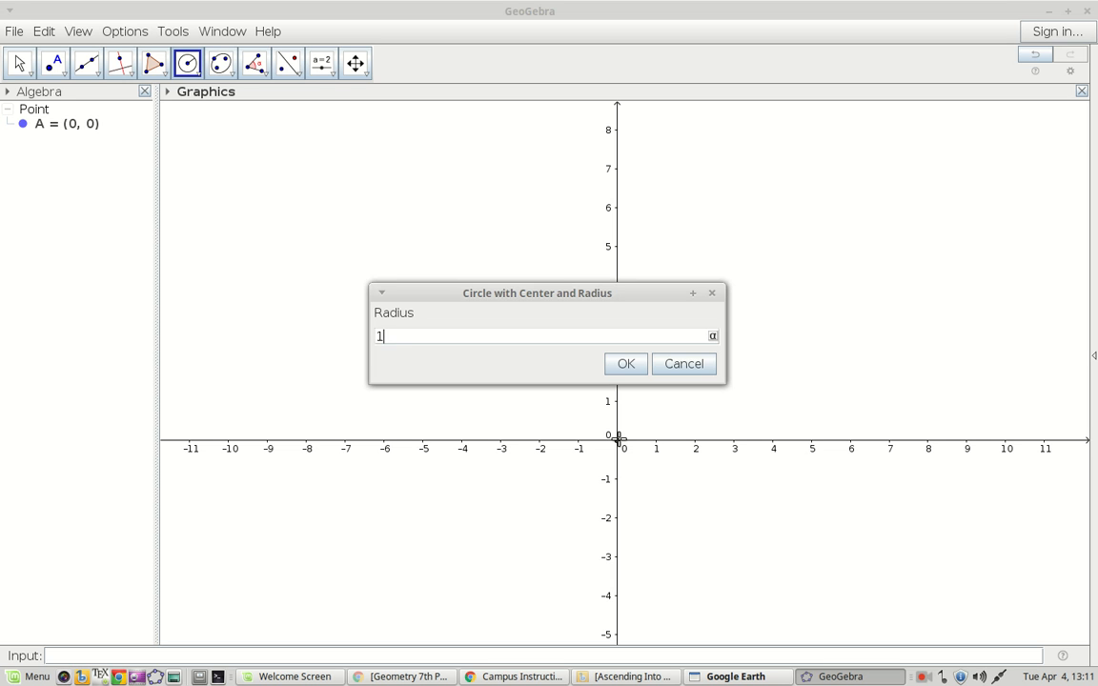
key(Return)
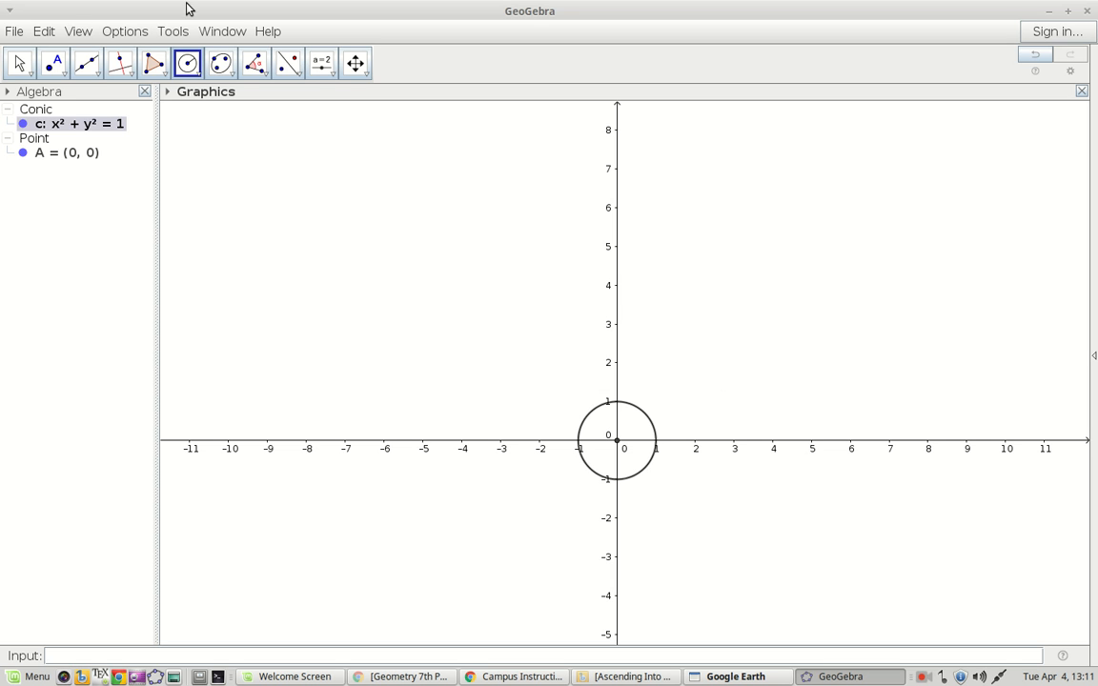
- Enlarge and center the unit circle so that it fills the graphics view
click(19, 63)
scroll(622, 466, up, 12)
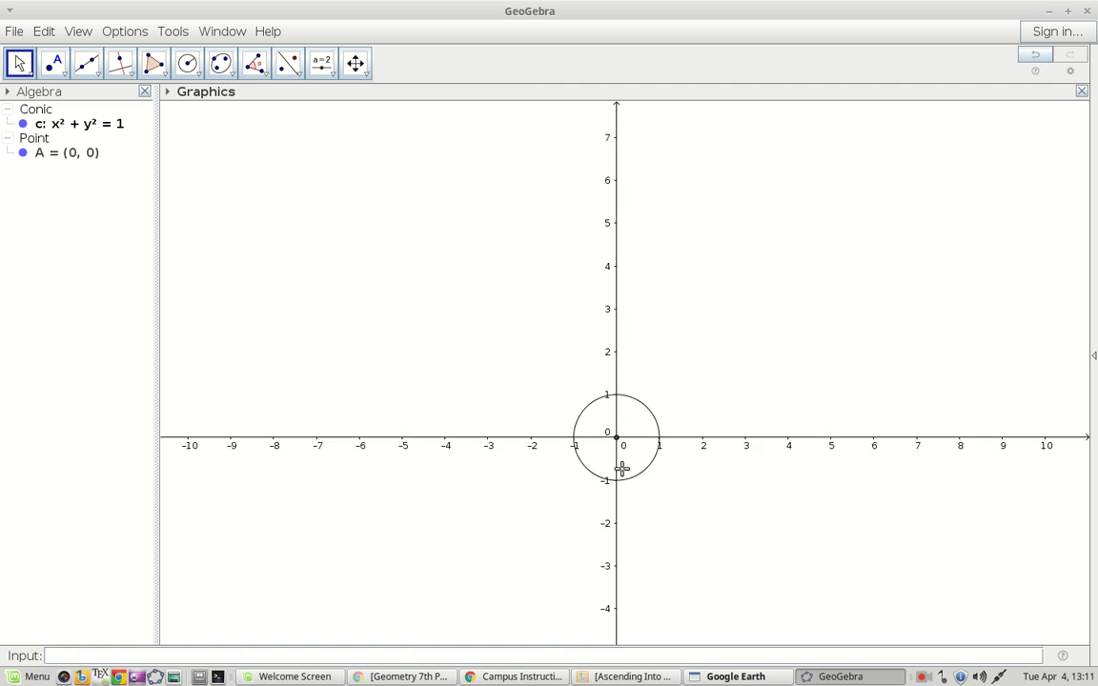
scroll(585, 334, up, 8)
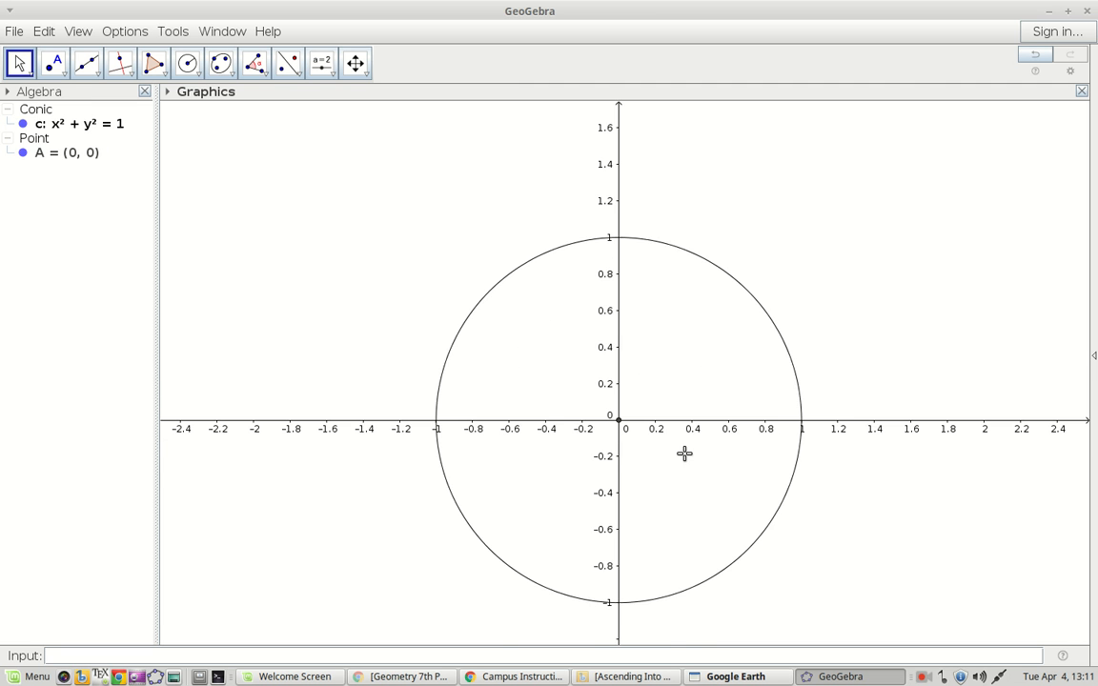
scroll(558, 416, down, 3)
scroll(559, 411, down, 1)
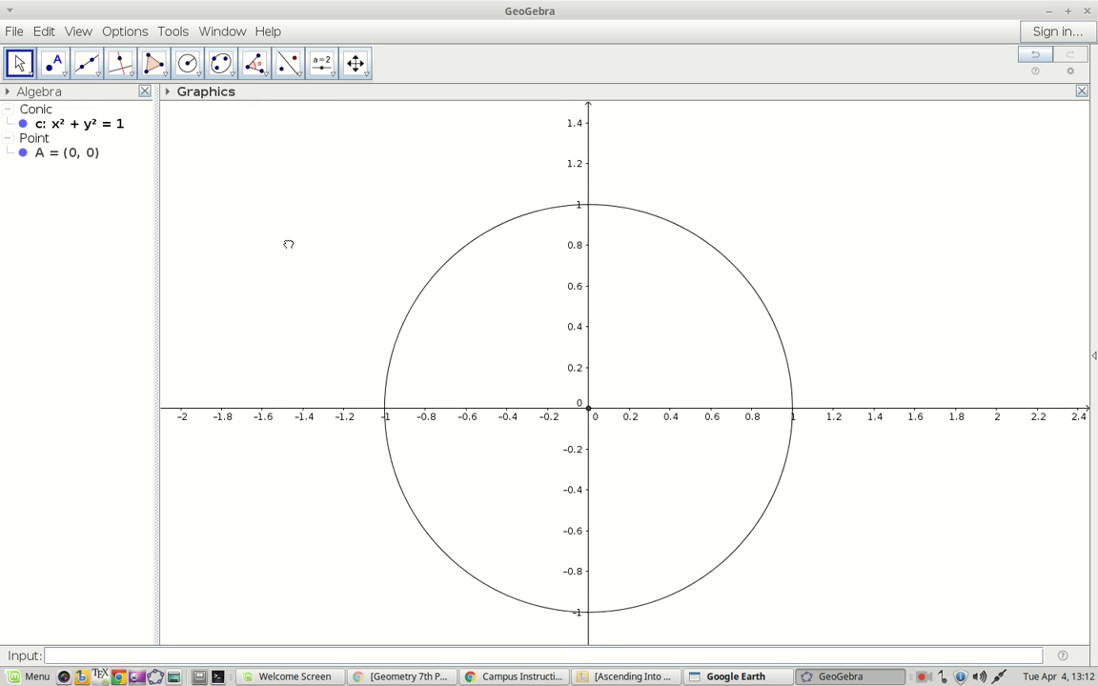
drag(288, 243, 292, 185)
scroll(554, 345, up, 3)
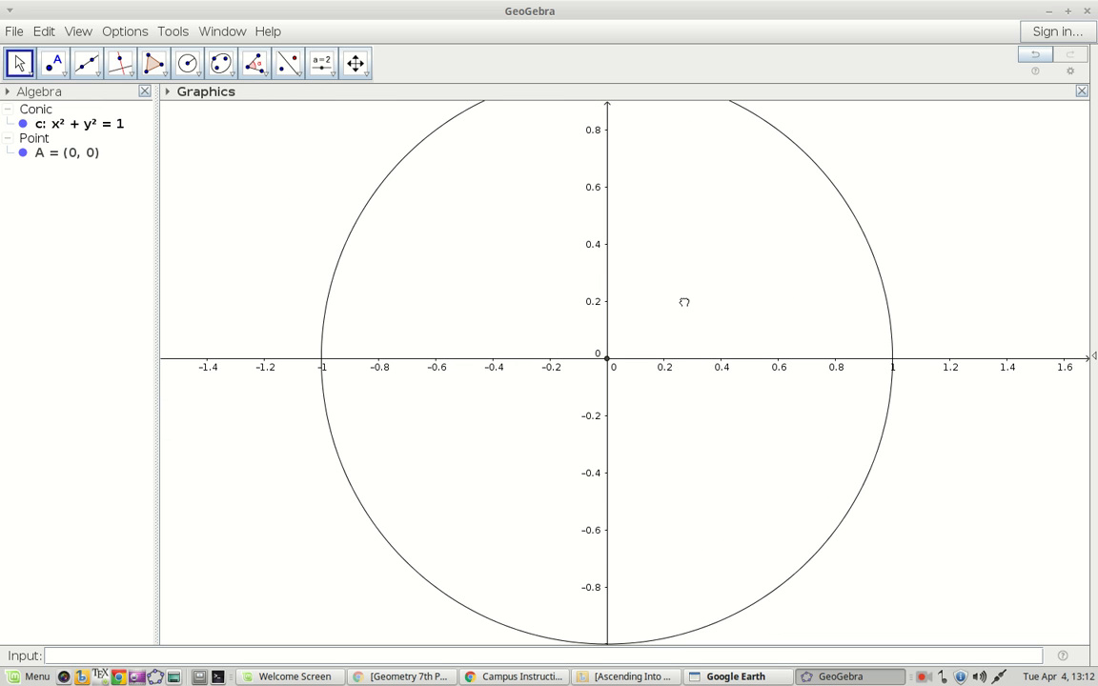
scroll(684, 309, down, 2)
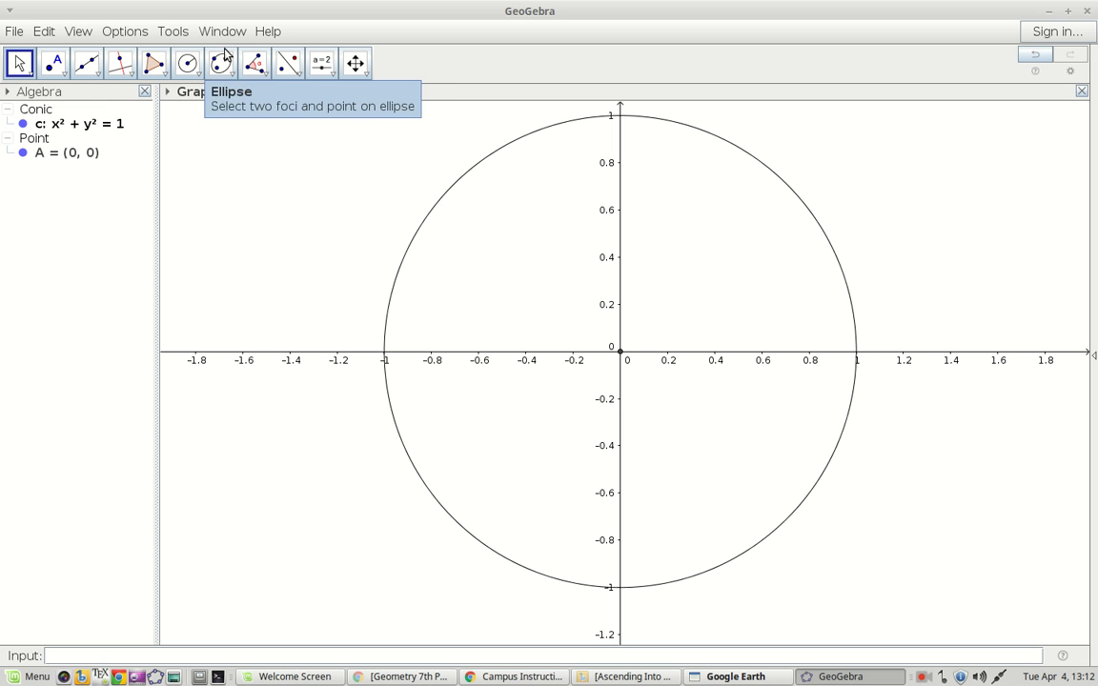
click(255, 64)
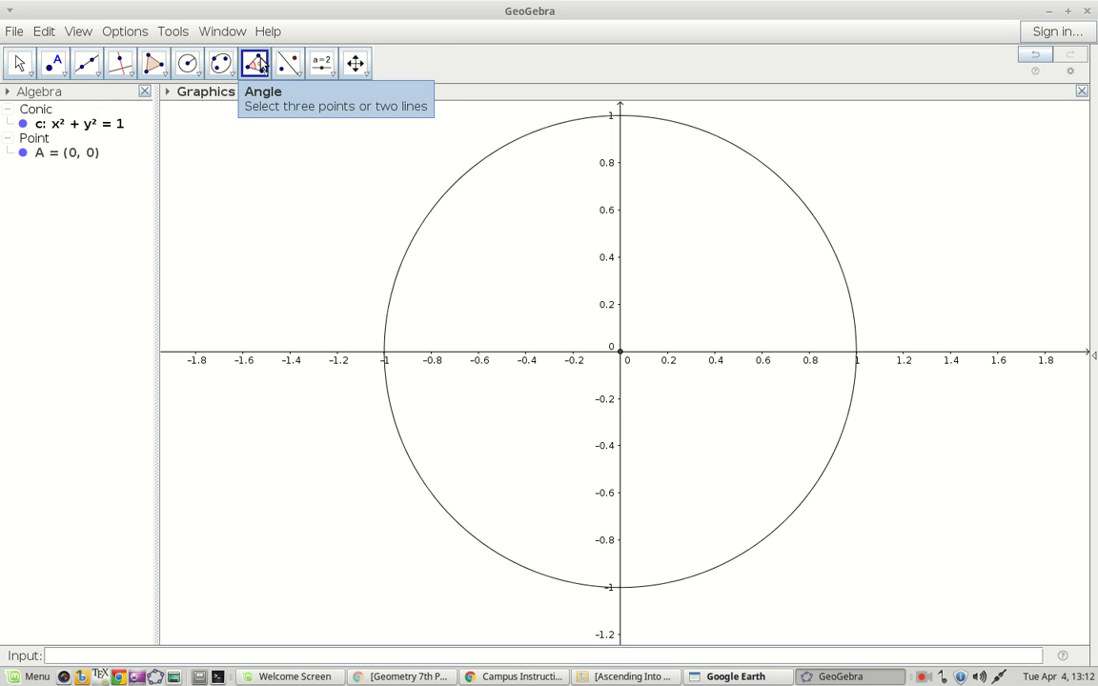
click(251, 65)
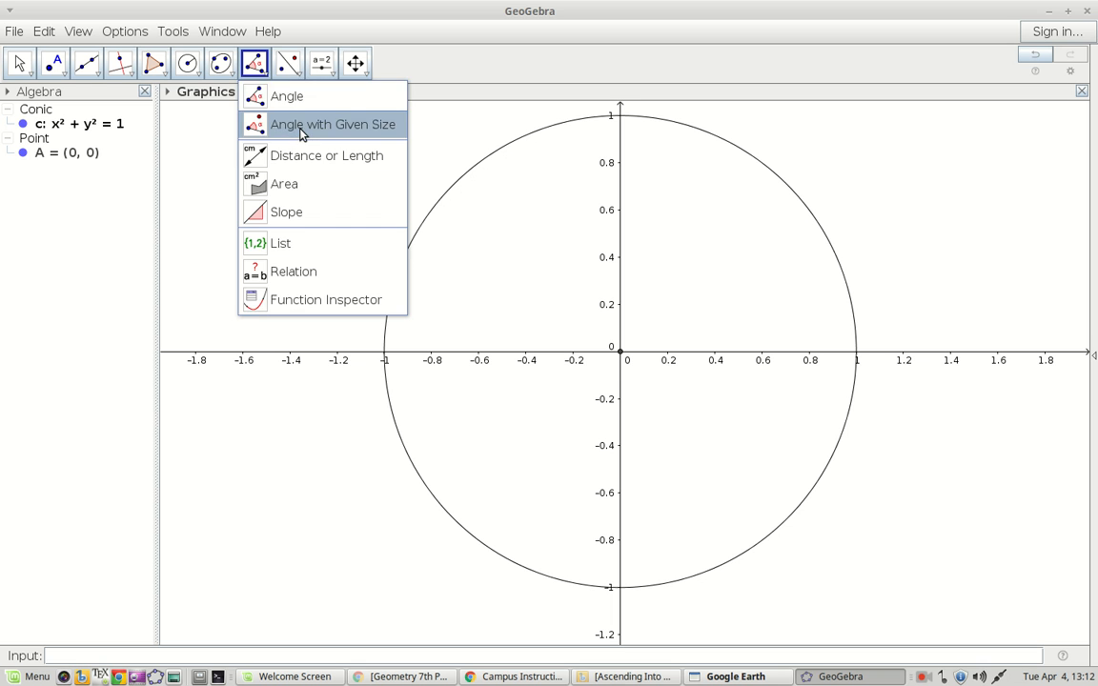
click(298, 127)
click(18, 66)
- Mark the four intersection points of the circle with the x- and y-axes using the Intersect tool
click(59, 72)
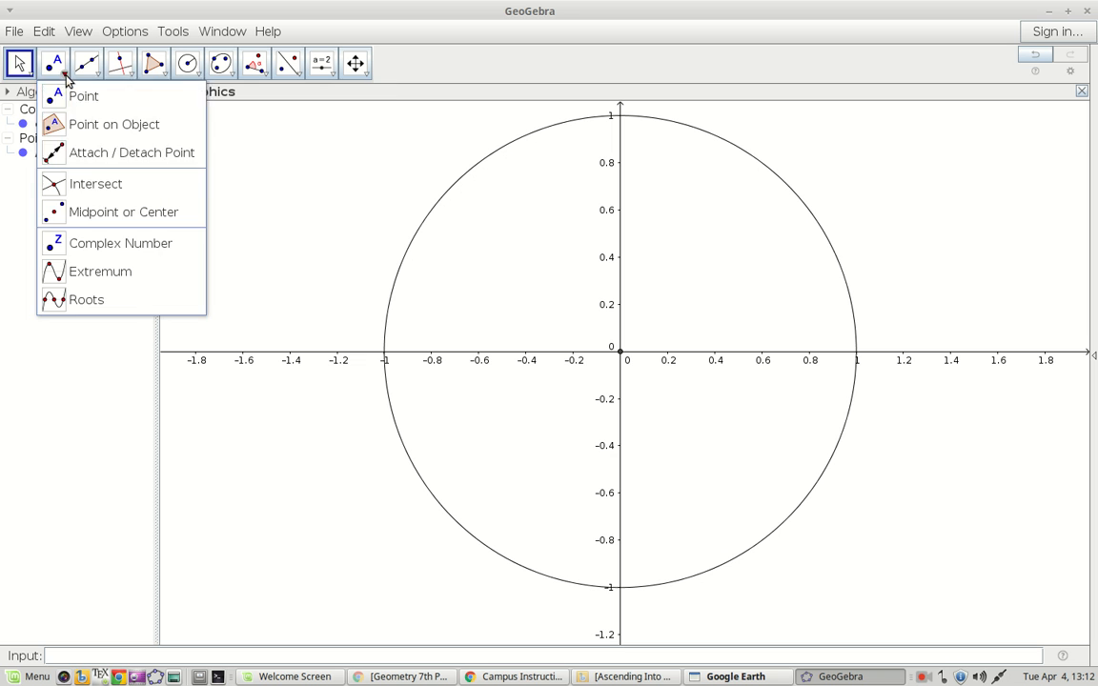
click(81, 151)
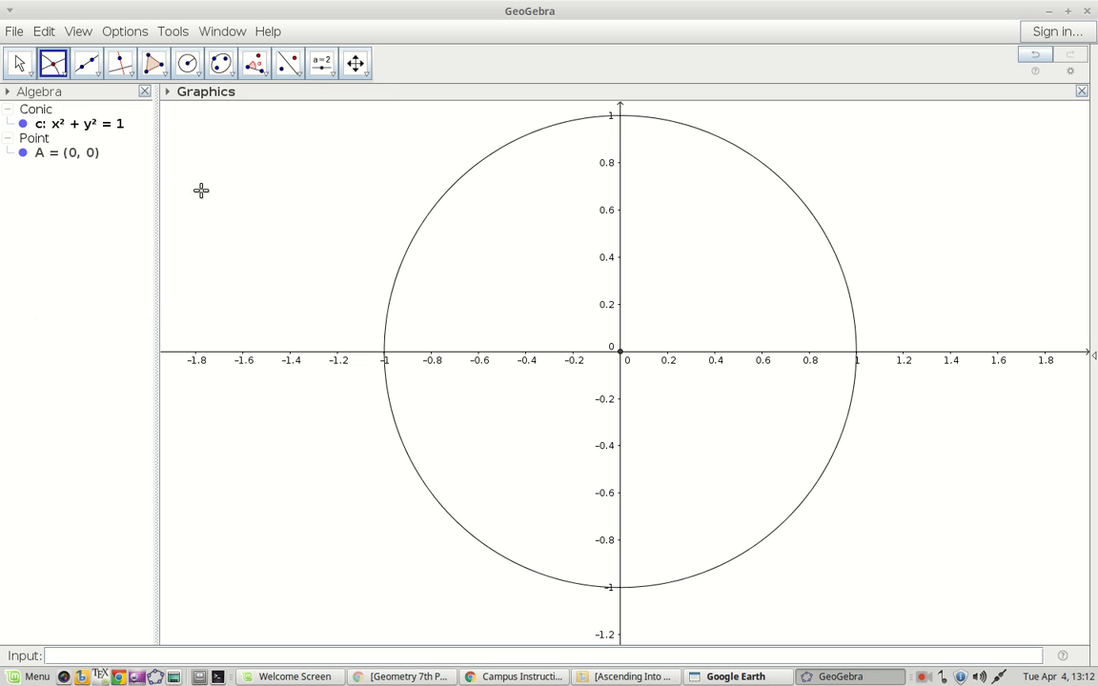
click(620, 115)
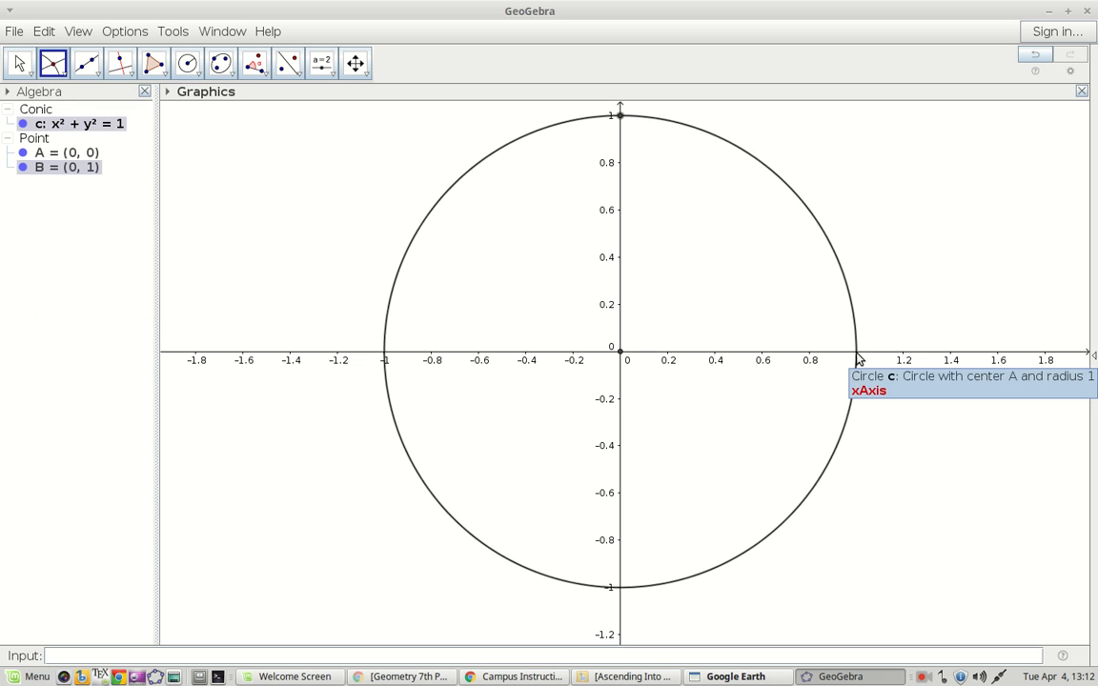
click(856, 355)
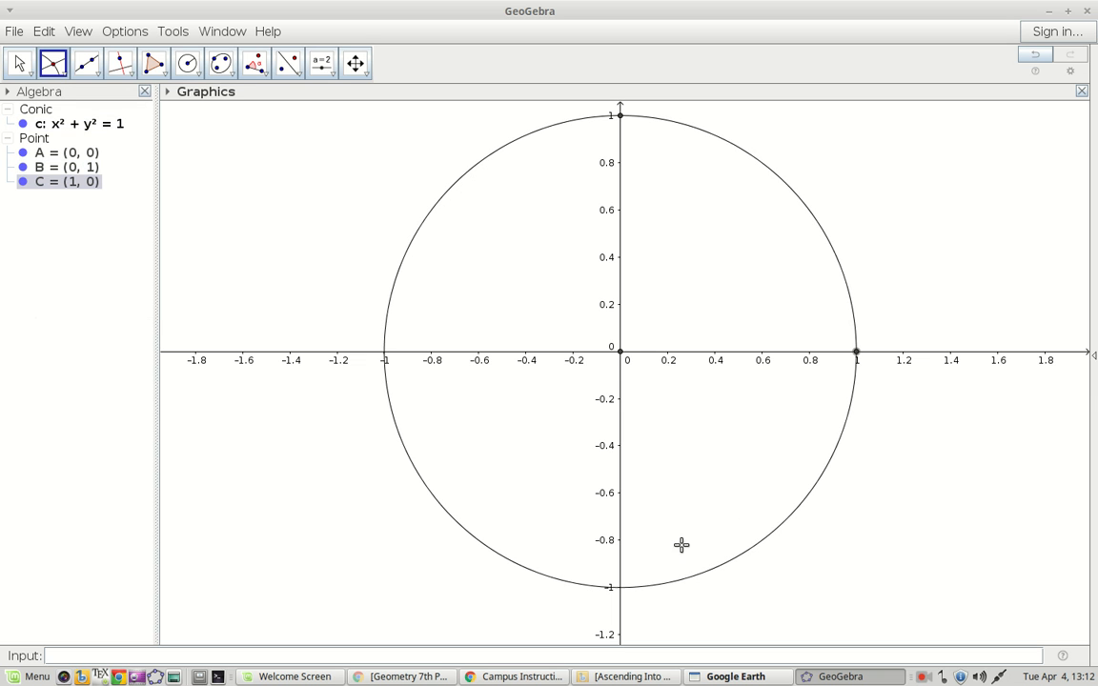
click(621, 588)
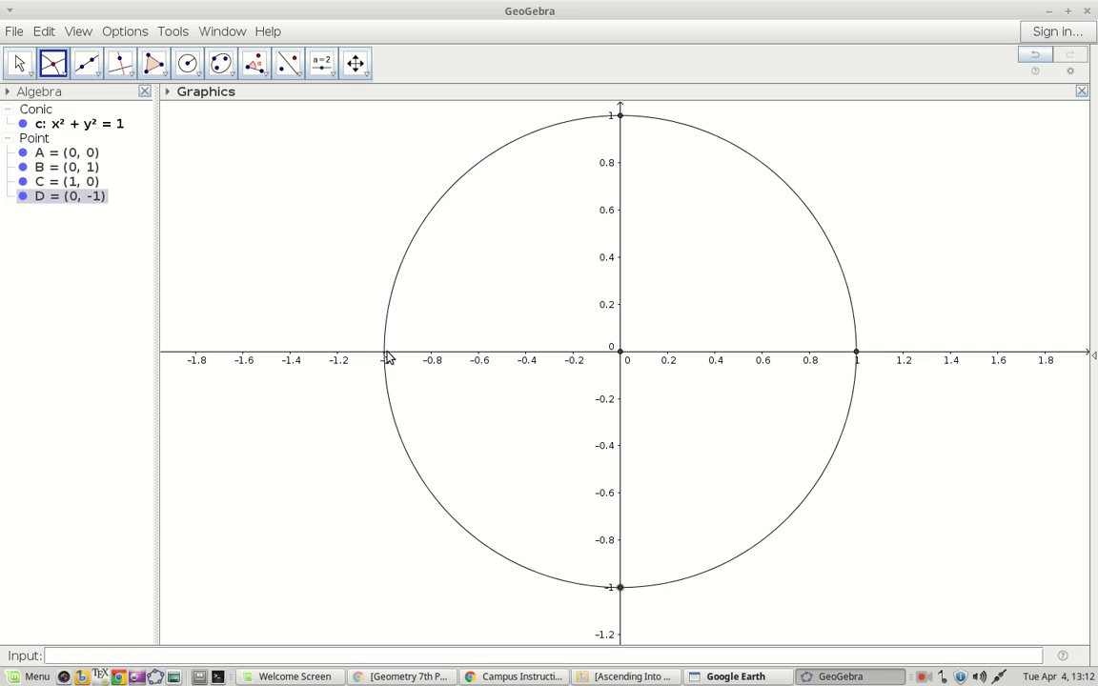
click(385, 355)
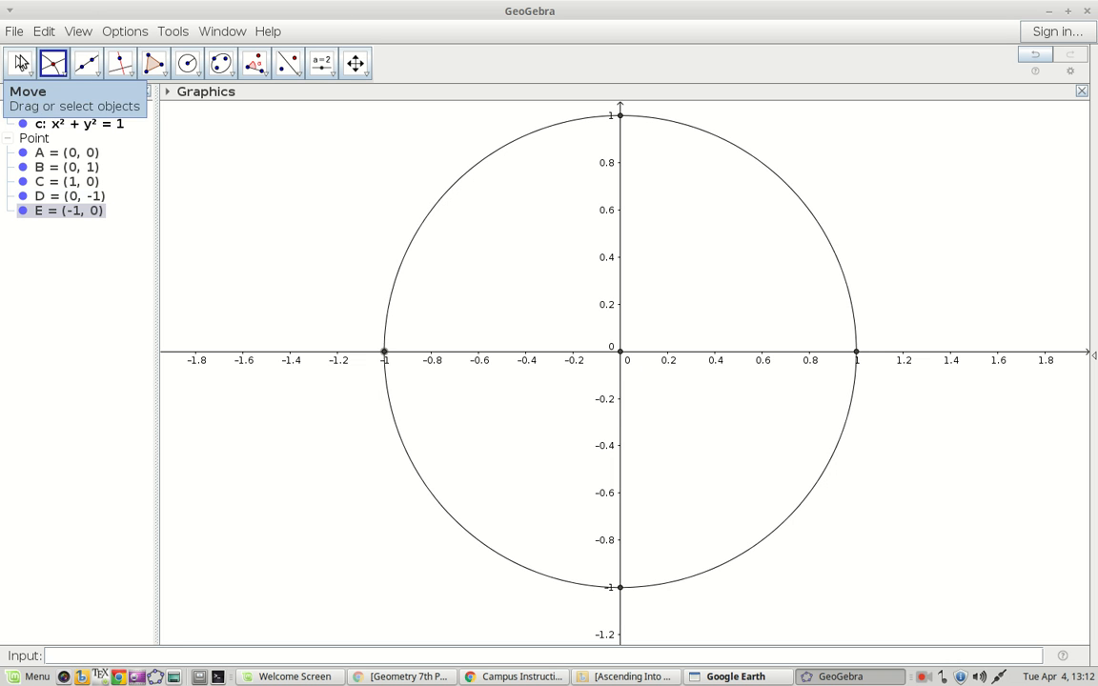
click(19, 63)
- Construct a 45° counterclockwise angle with its vertex at the origin, starting from the point (1, 0)
click(256, 75)
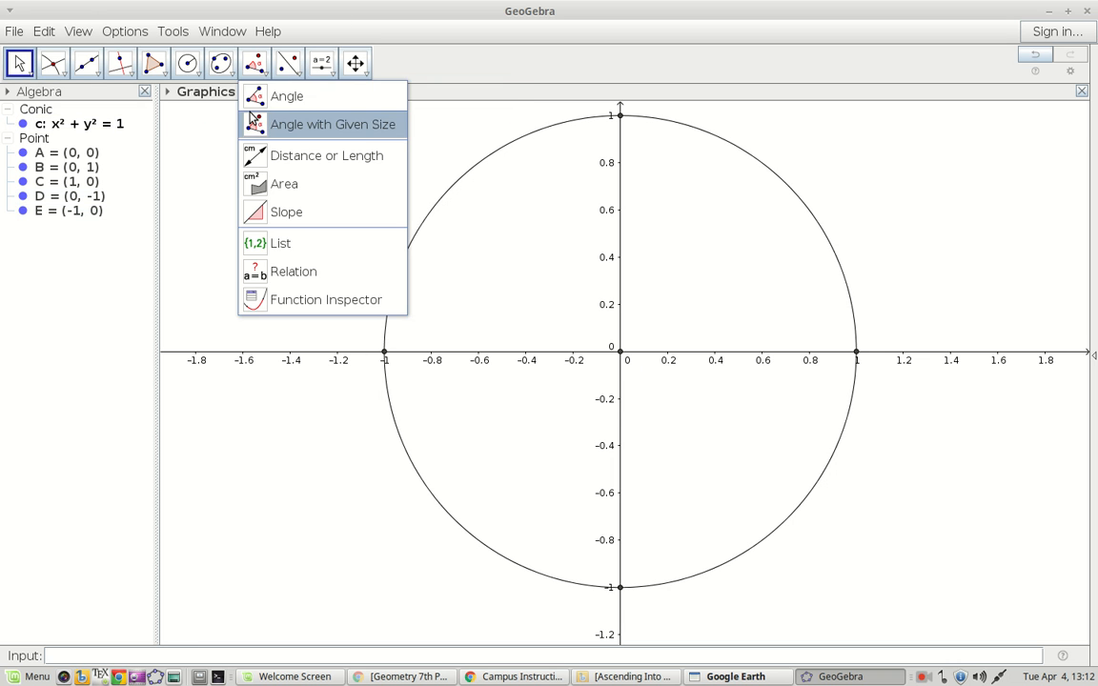
click(277, 124)
click(855, 355)
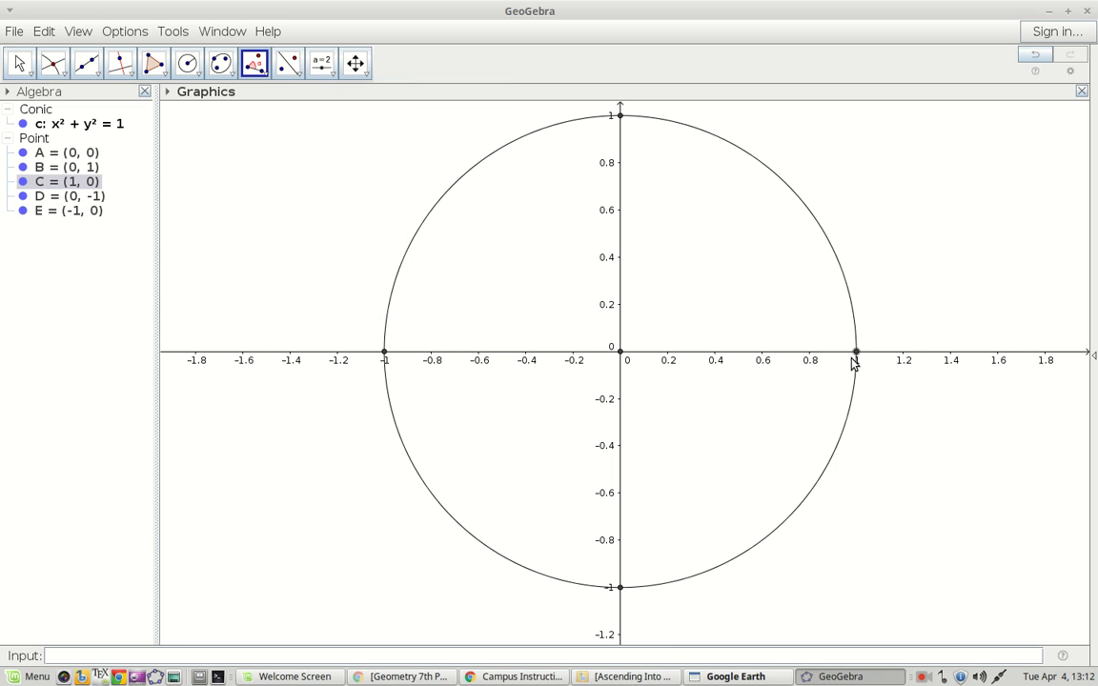
click(622, 354)
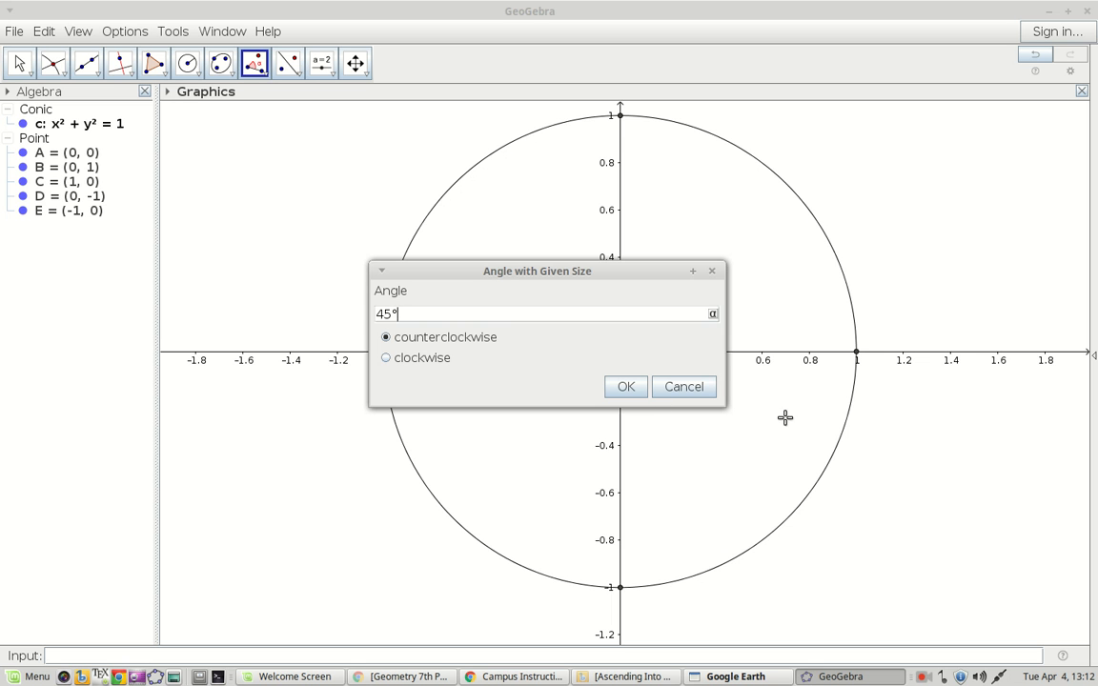
click(625, 386)
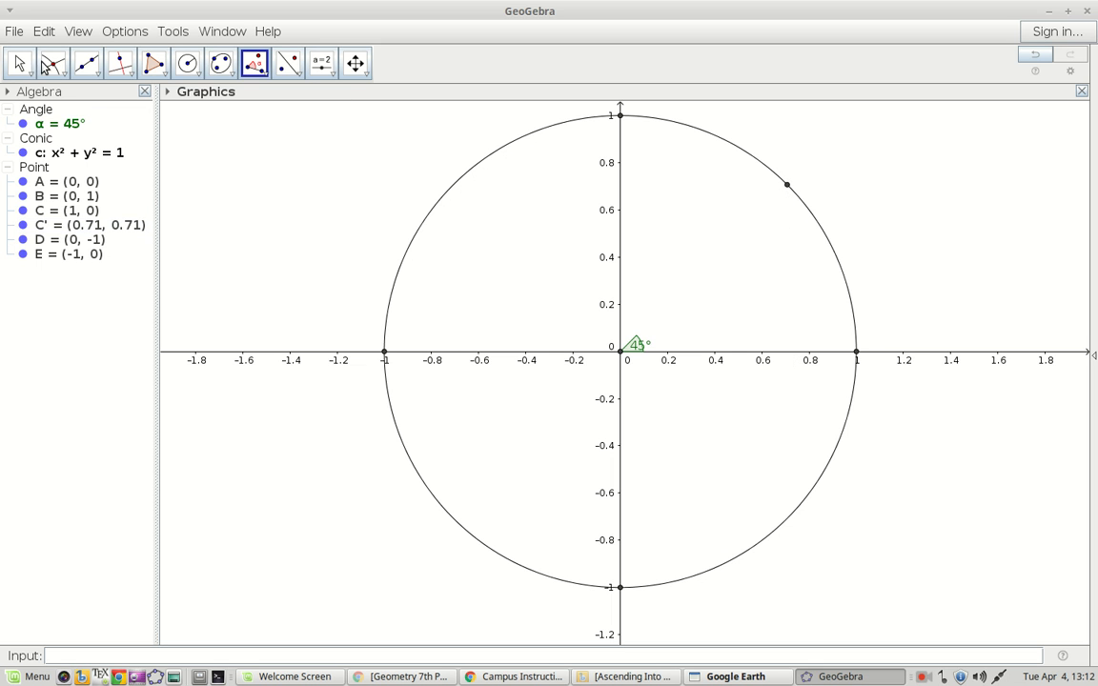
- Draw a line through the 45° point on the circle, perpendicular to the x-axis
click(151, 69)
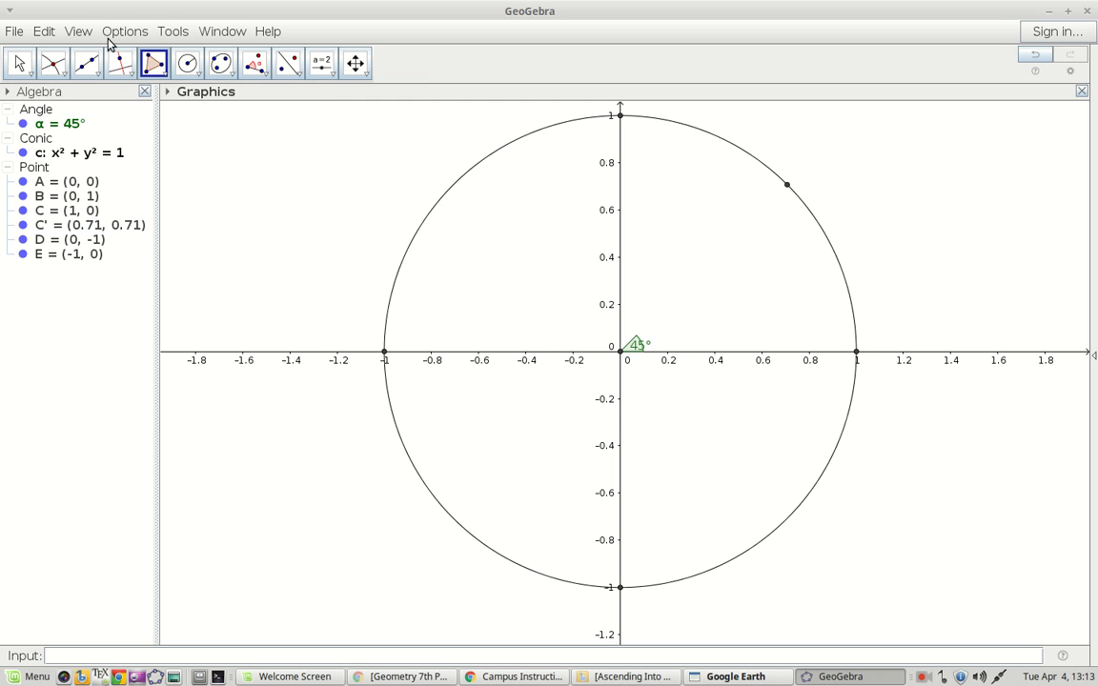
click(121, 70)
click(197, 73)
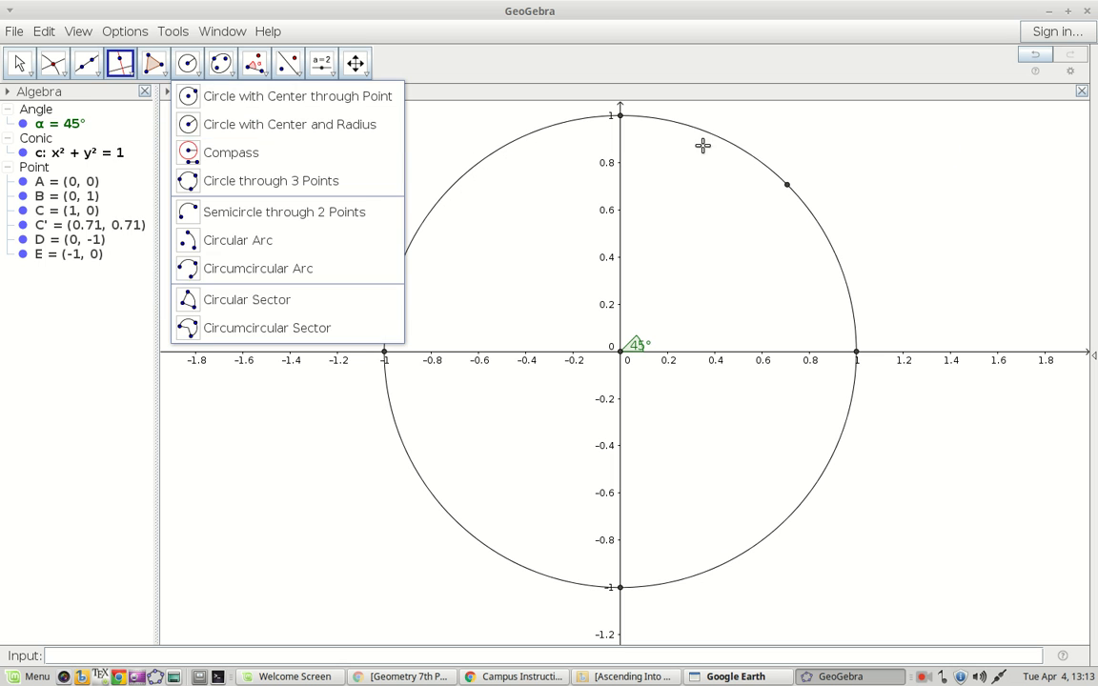
click(787, 185)
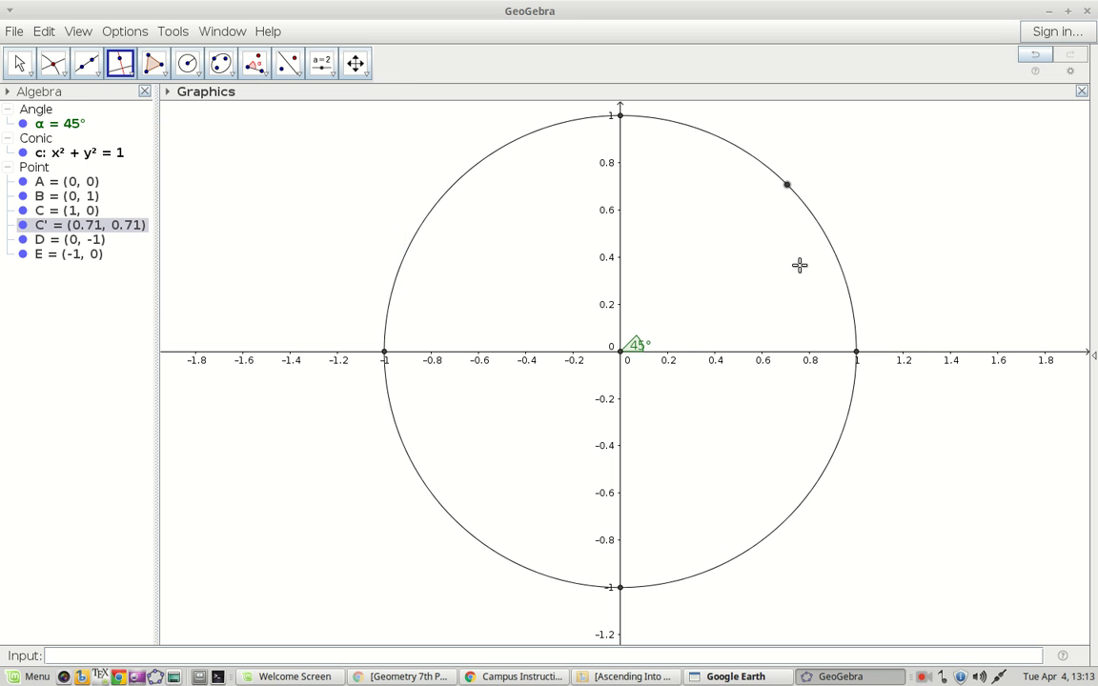
click(791, 357)
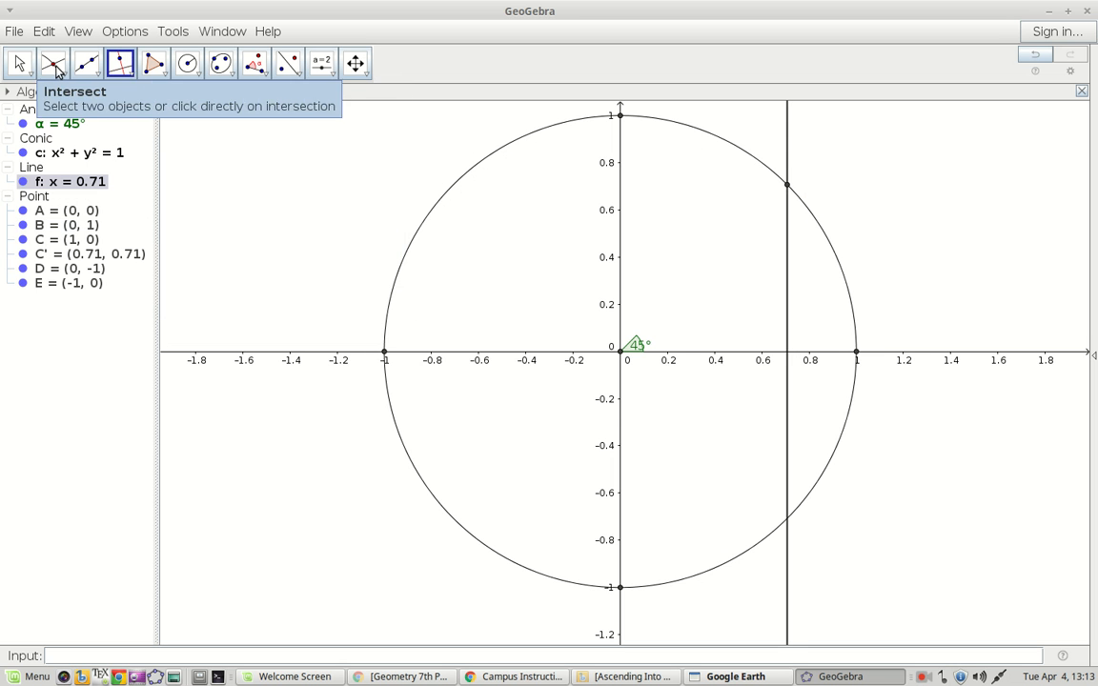
- Mark the intersection of the perpendicular line with the x-axis and hide the line
click(55, 69)
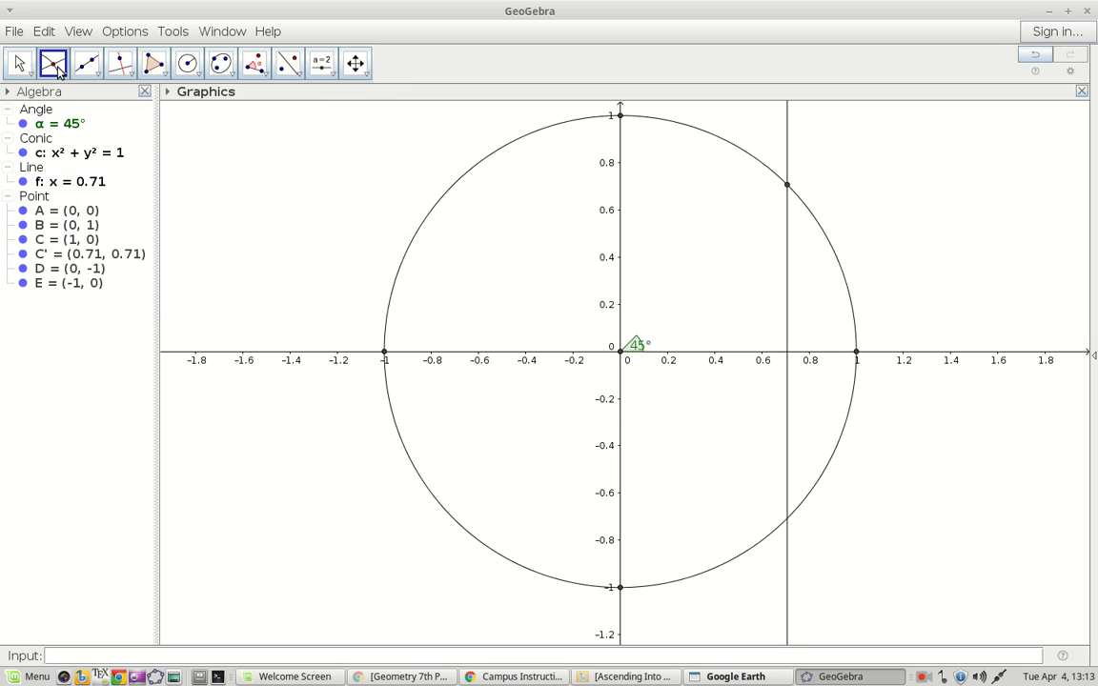
click(789, 354)
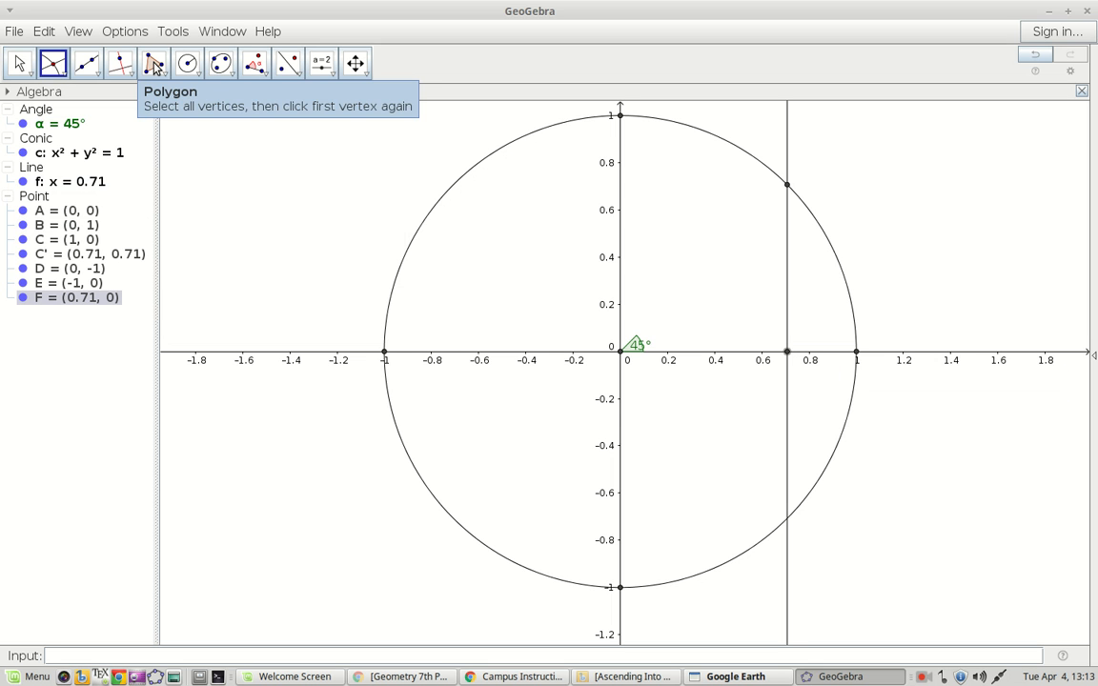
click(24, 181)
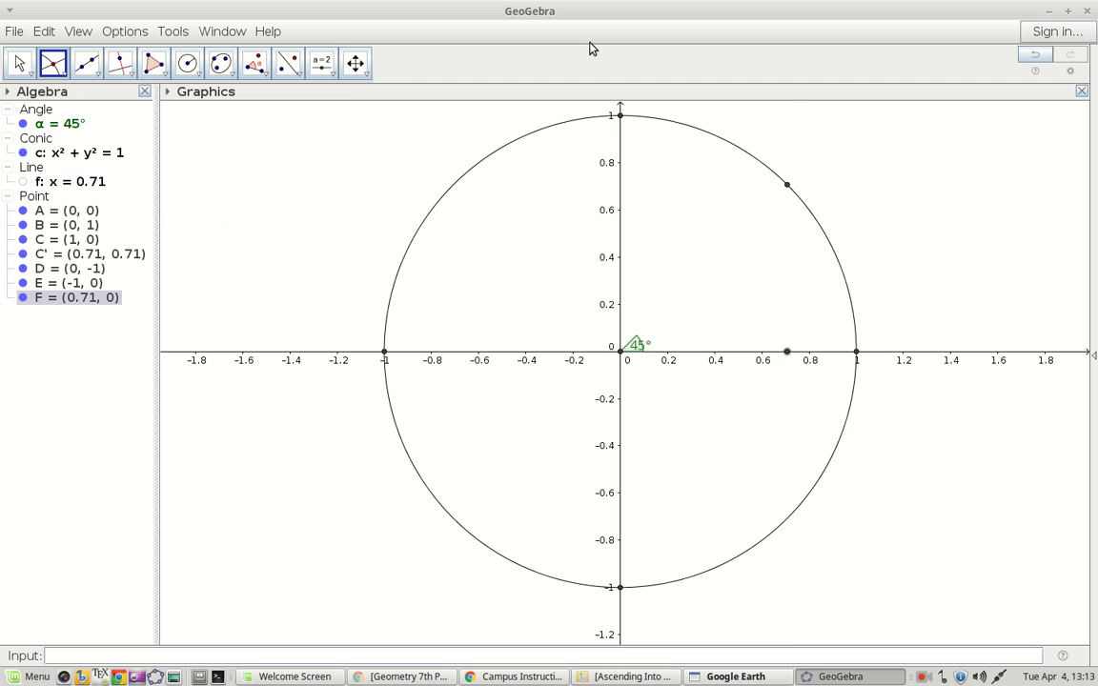
- Draw a triangle polygon through the 45° point on the circle, its foot on the x-axis and the origin
click(156, 64)
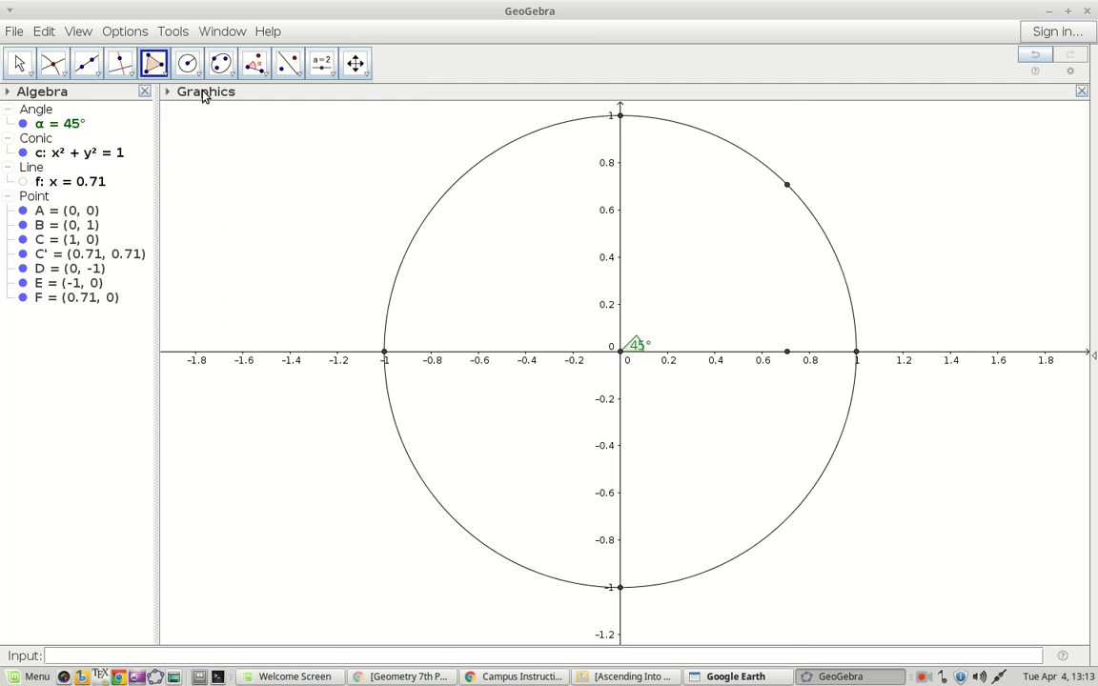
click(787, 186)
click(787, 351)
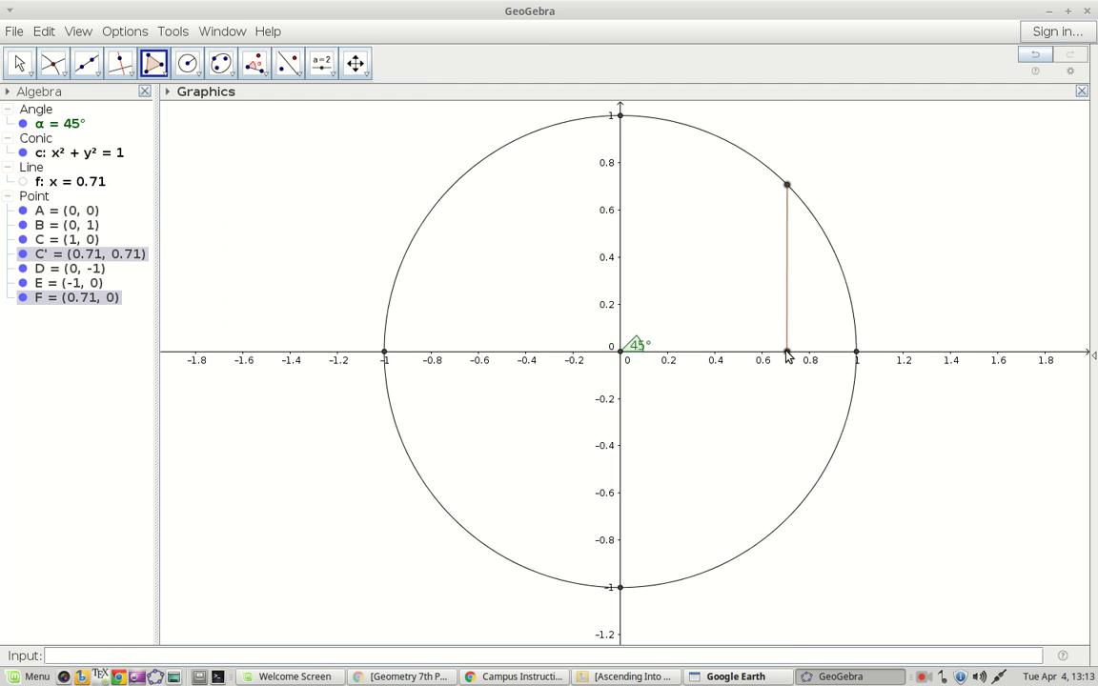
click(622, 352)
click(786, 186)
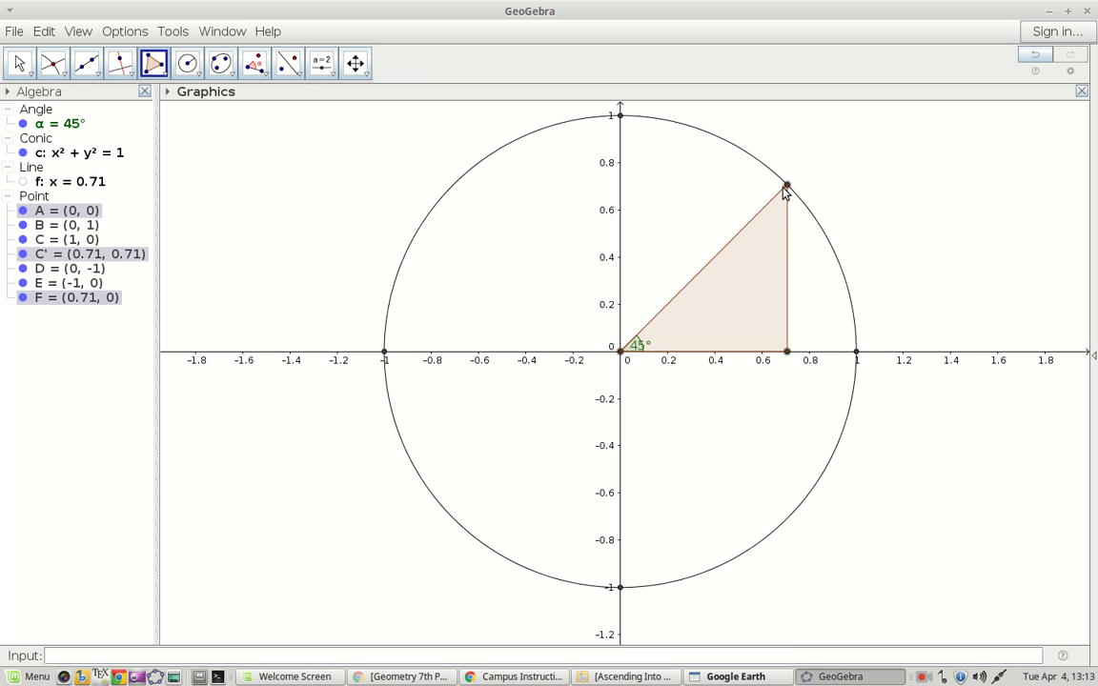
click(786, 186)
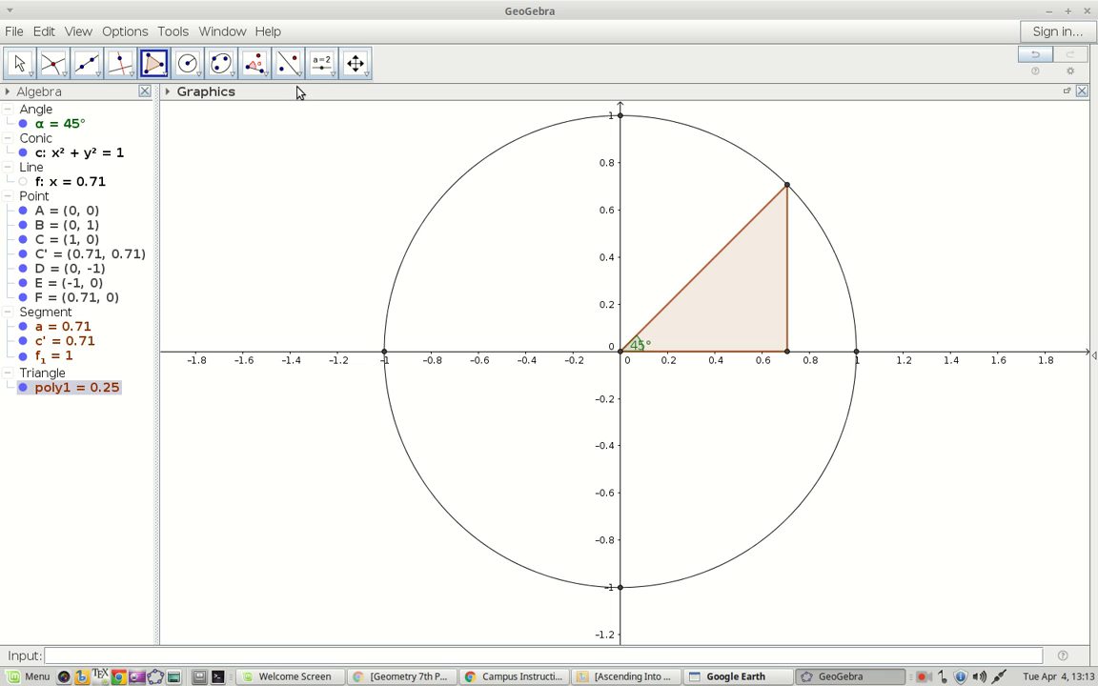
click(331, 74)
click(345, 124)
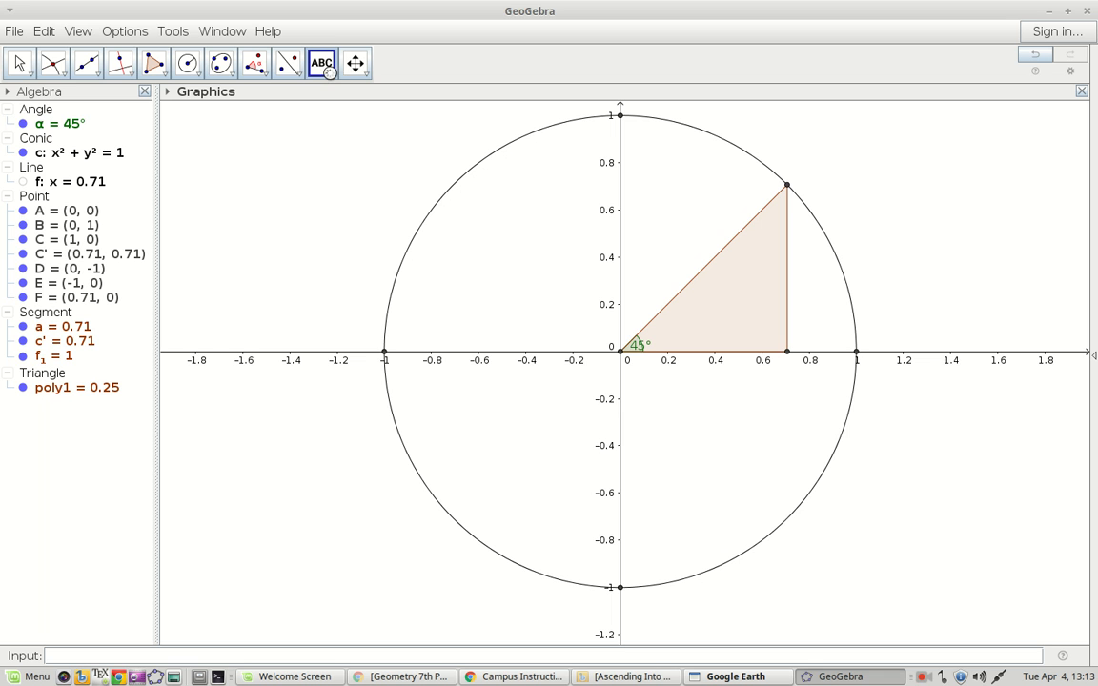
click(630, 267)
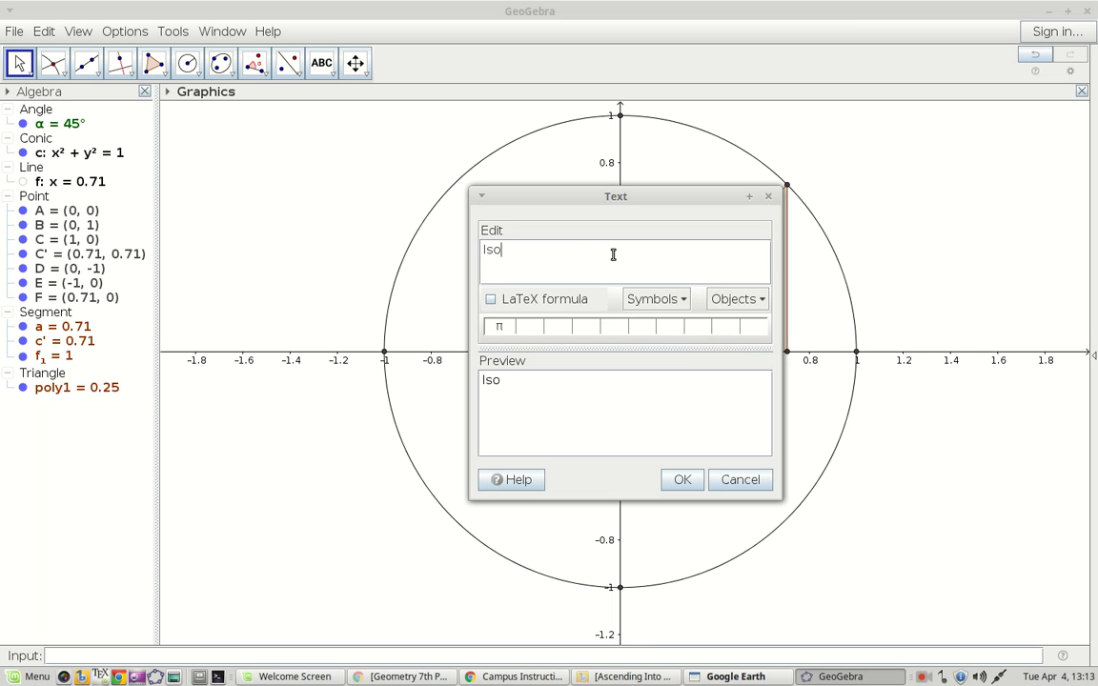
click(773, 195)
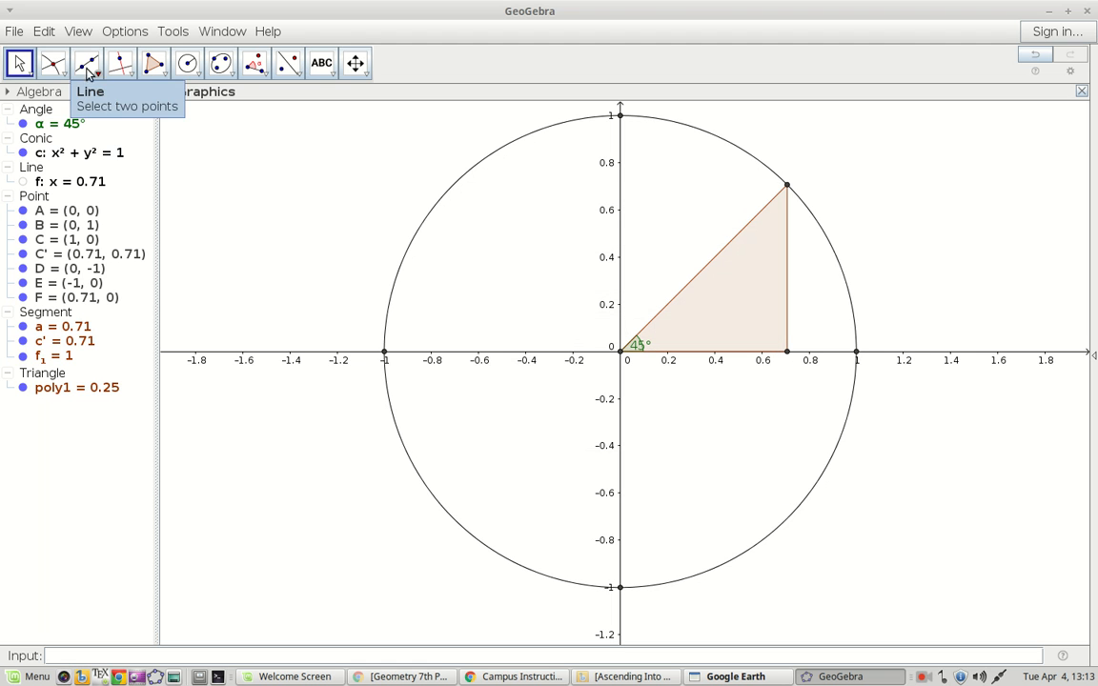
- Construct a 45° counterclockwise angle with its vertex at the origin, starting from the point (0, 1)
click(250, 68)
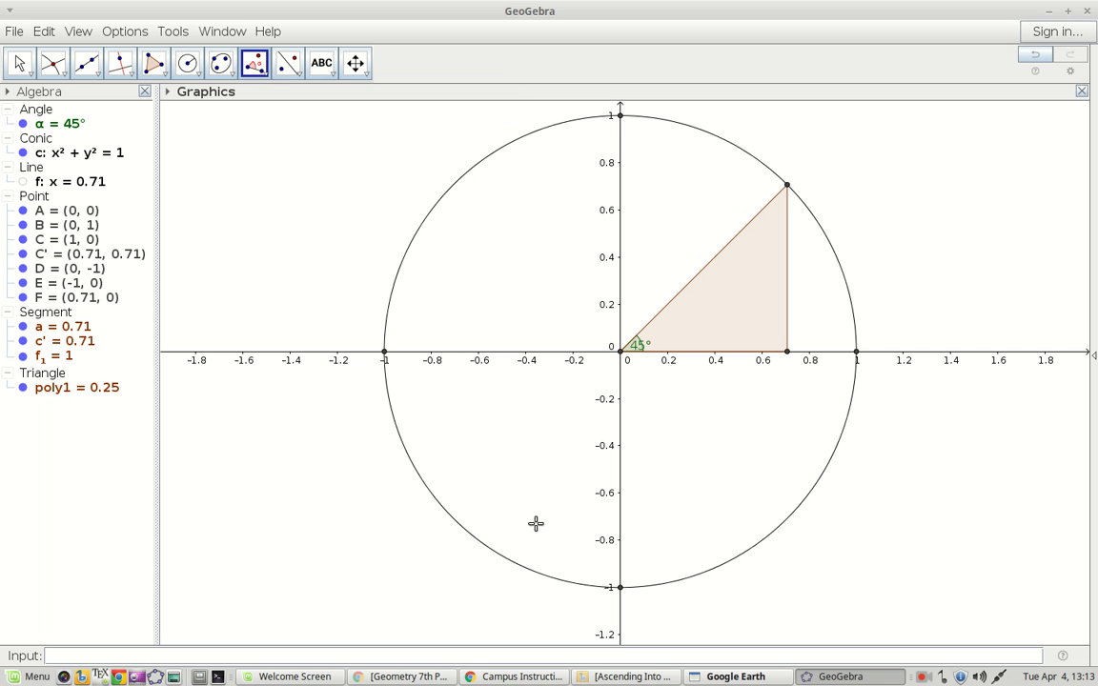
click(619, 115)
click(621, 352)
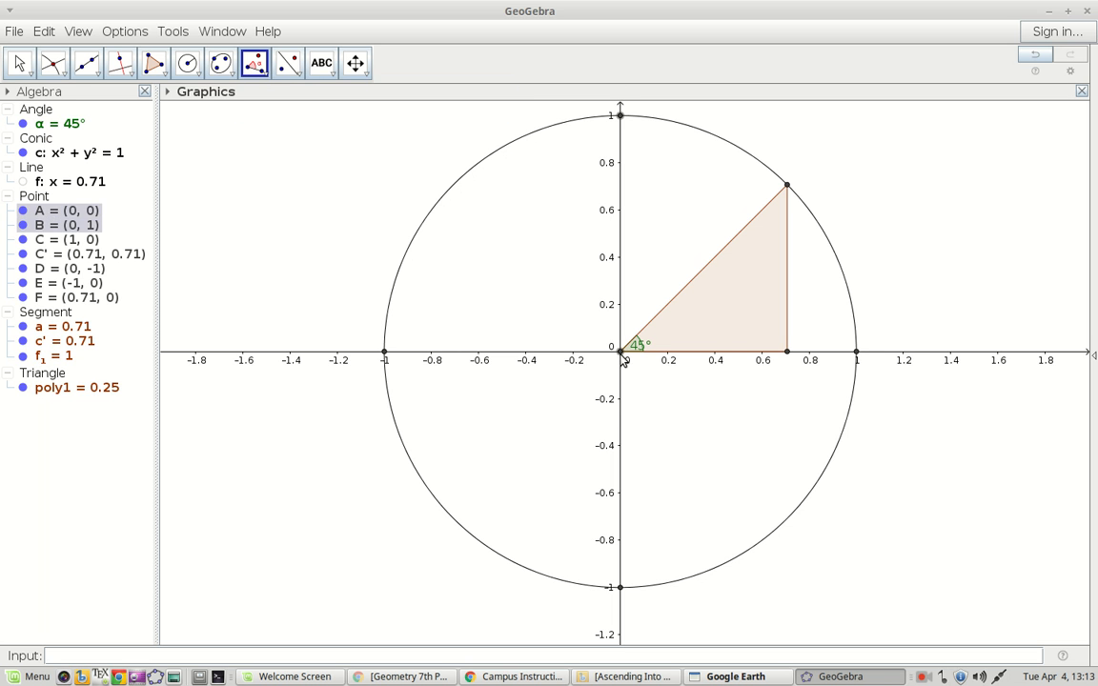
click(625, 386)
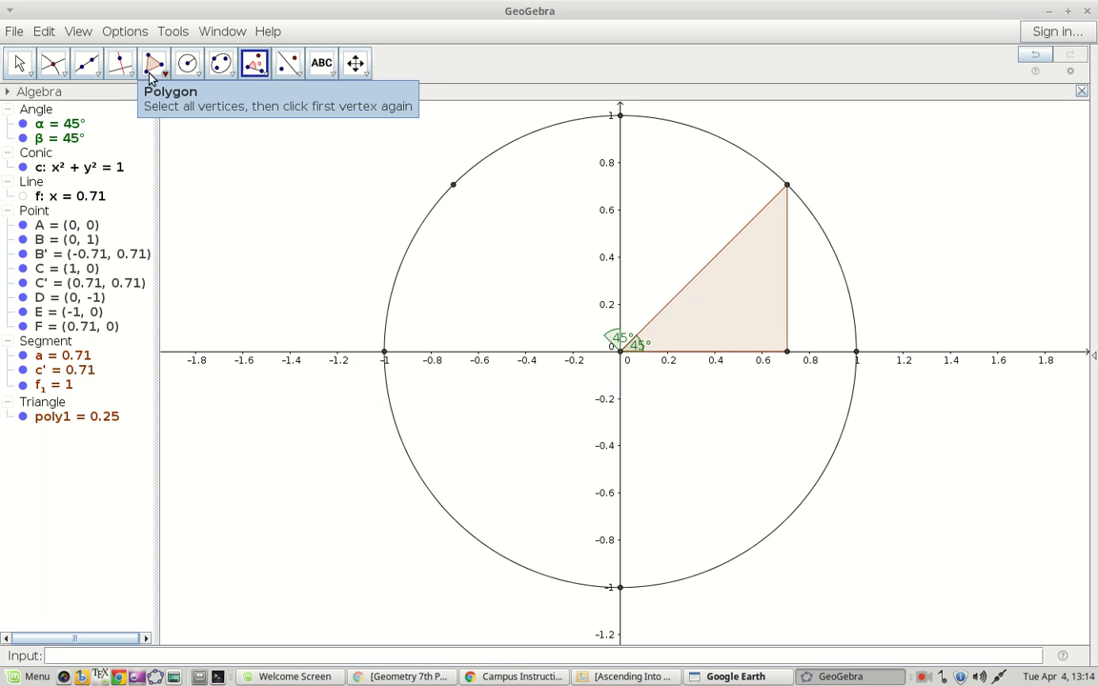
- Draw a line perpendicular to the x-axis through the new 45° point in the circle's second quadrant
click(118, 65)
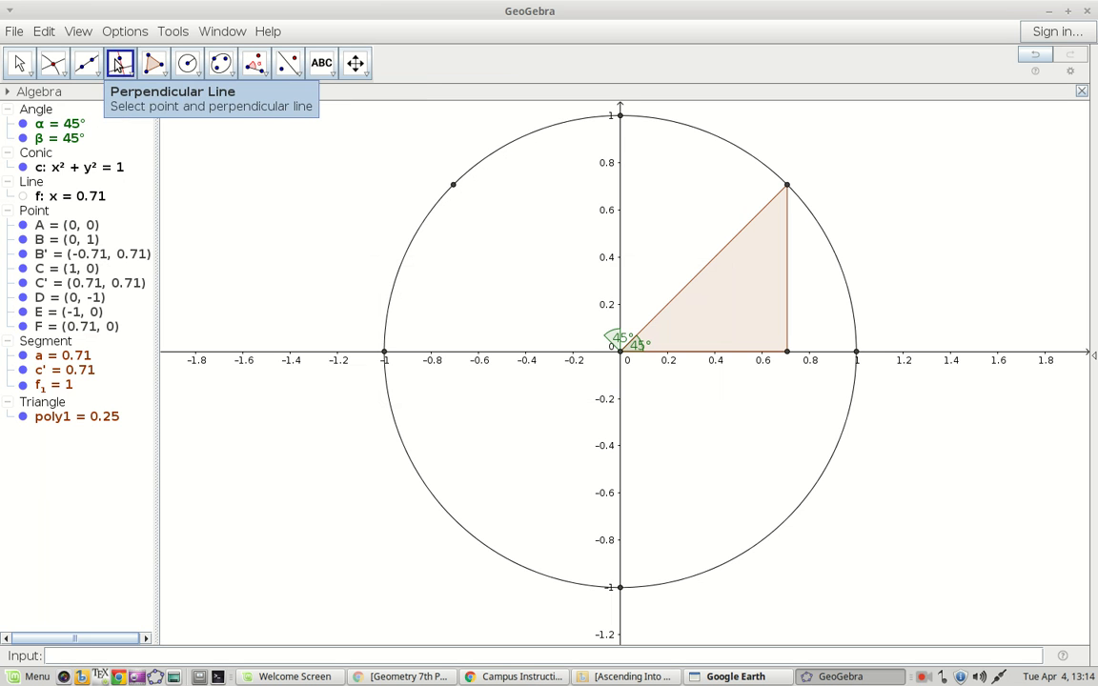
click(453, 187)
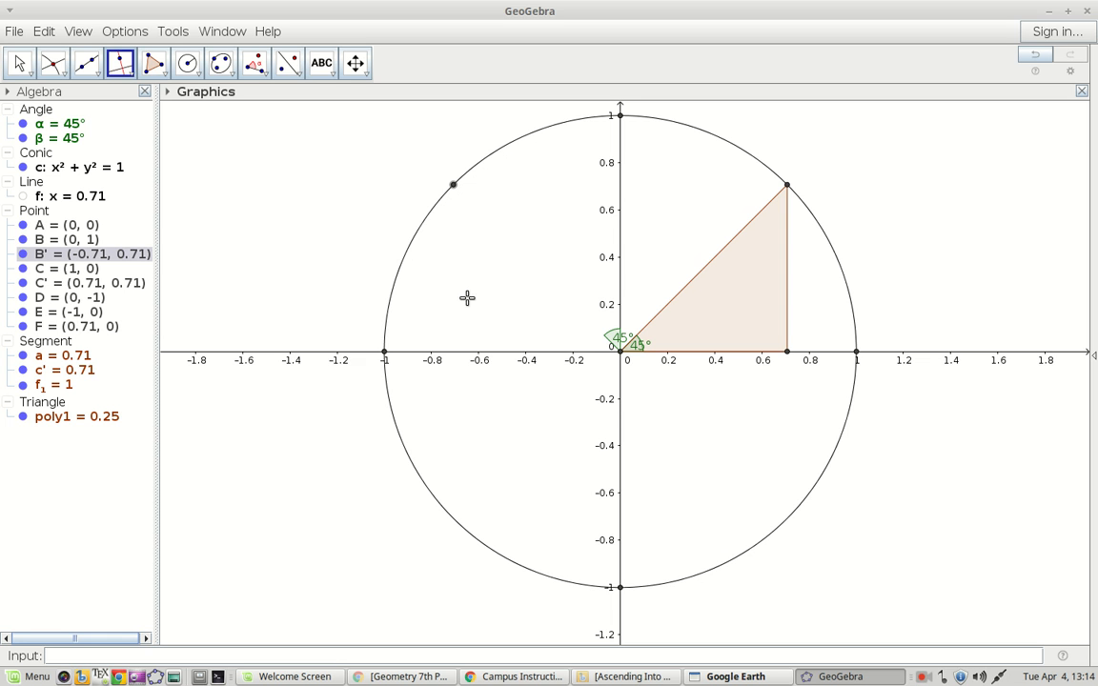
click(453, 355)
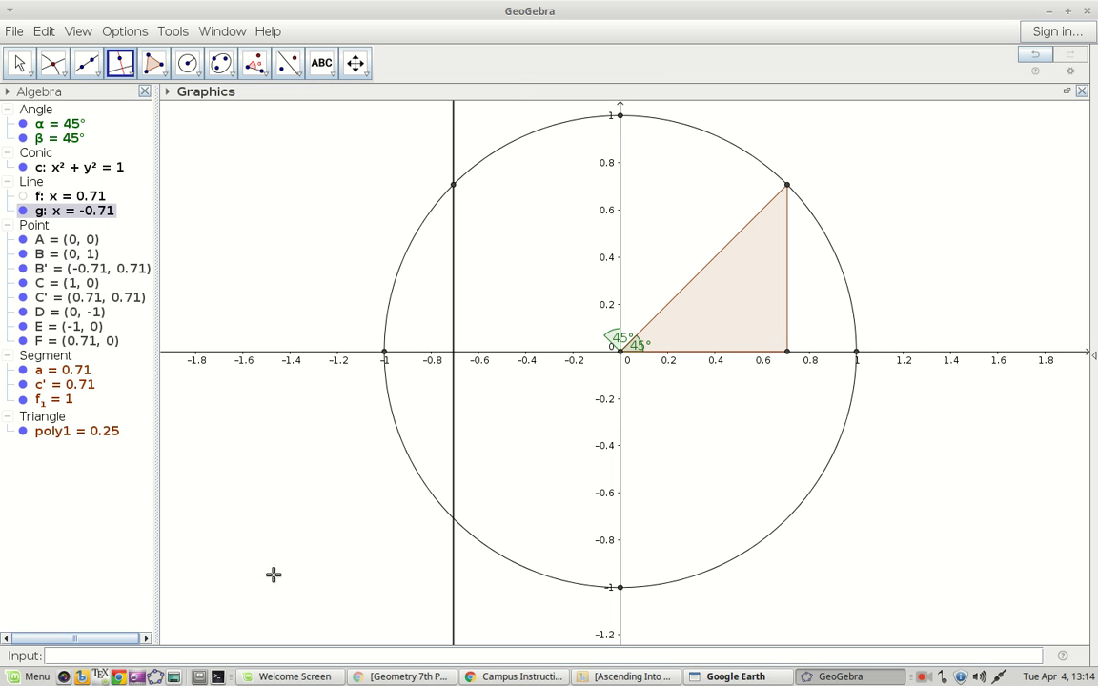
click(153, 62)
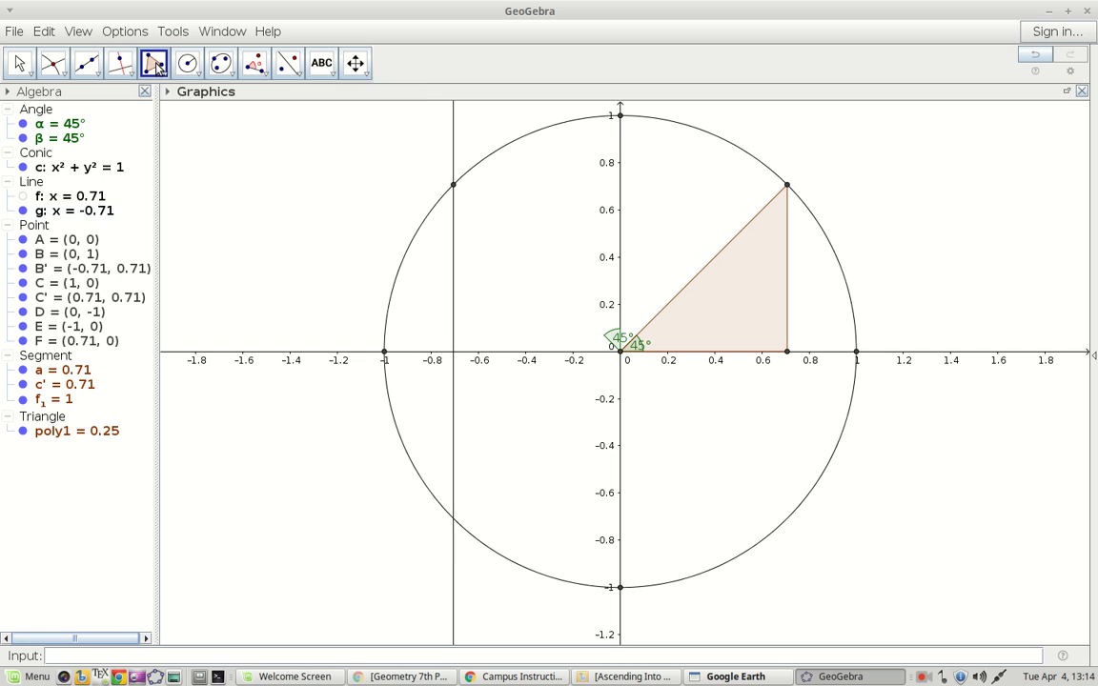
click(620, 353)
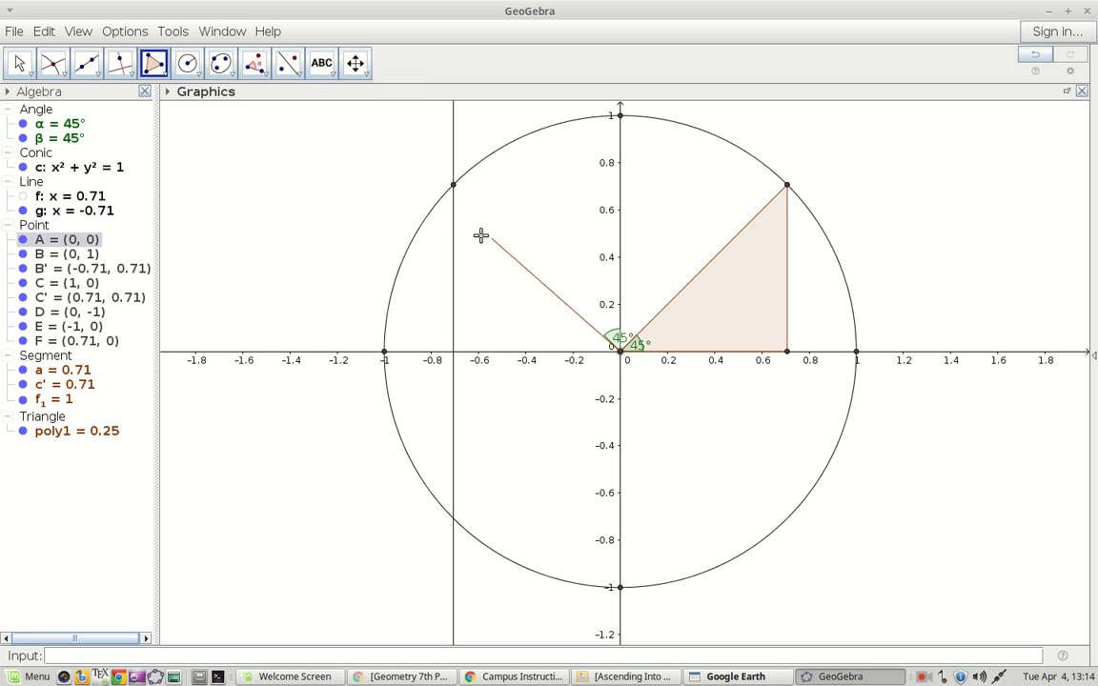
click(454, 185)
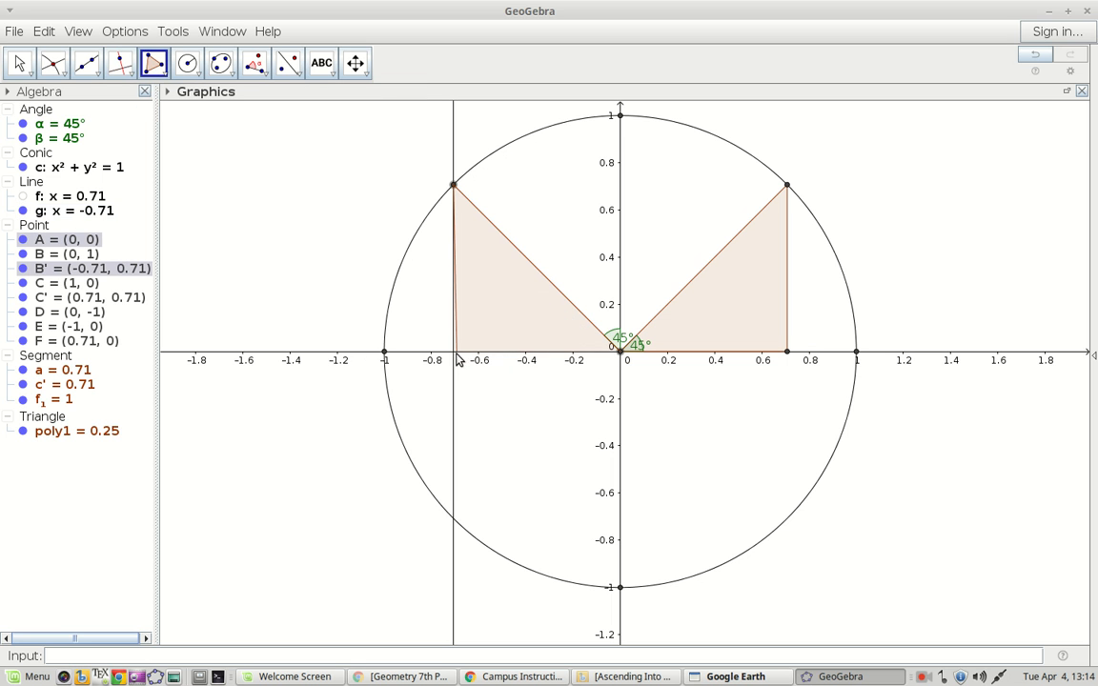
- Mark the intersection of the second-quadrant perpendicular line with the x-axis
click(52, 63)
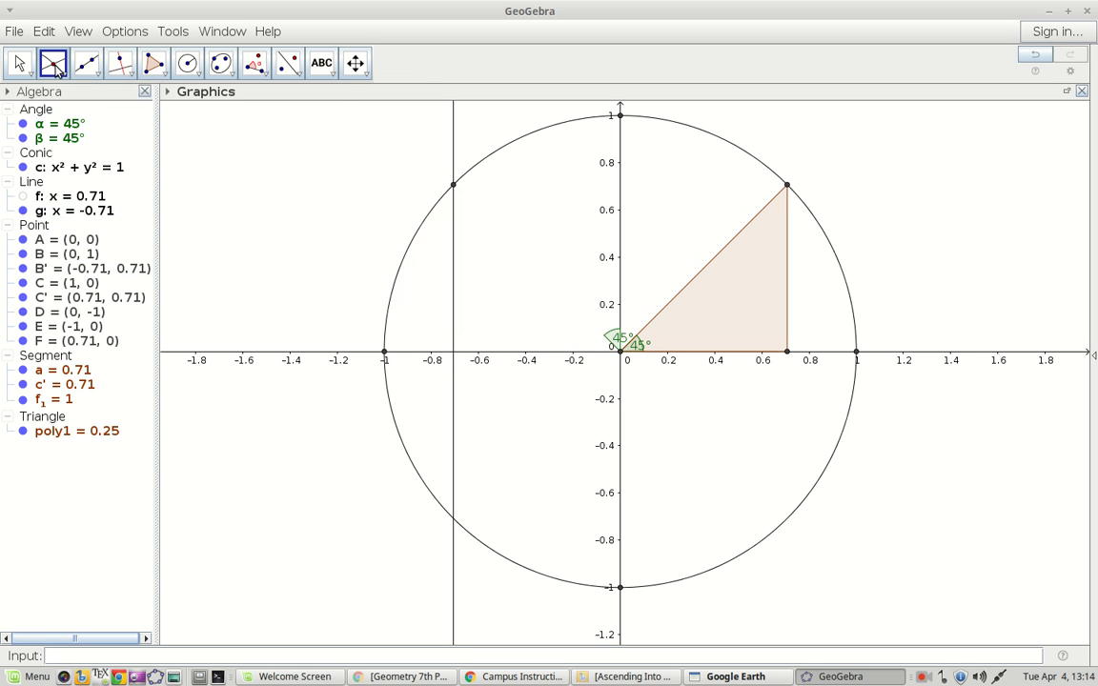
click(454, 353)
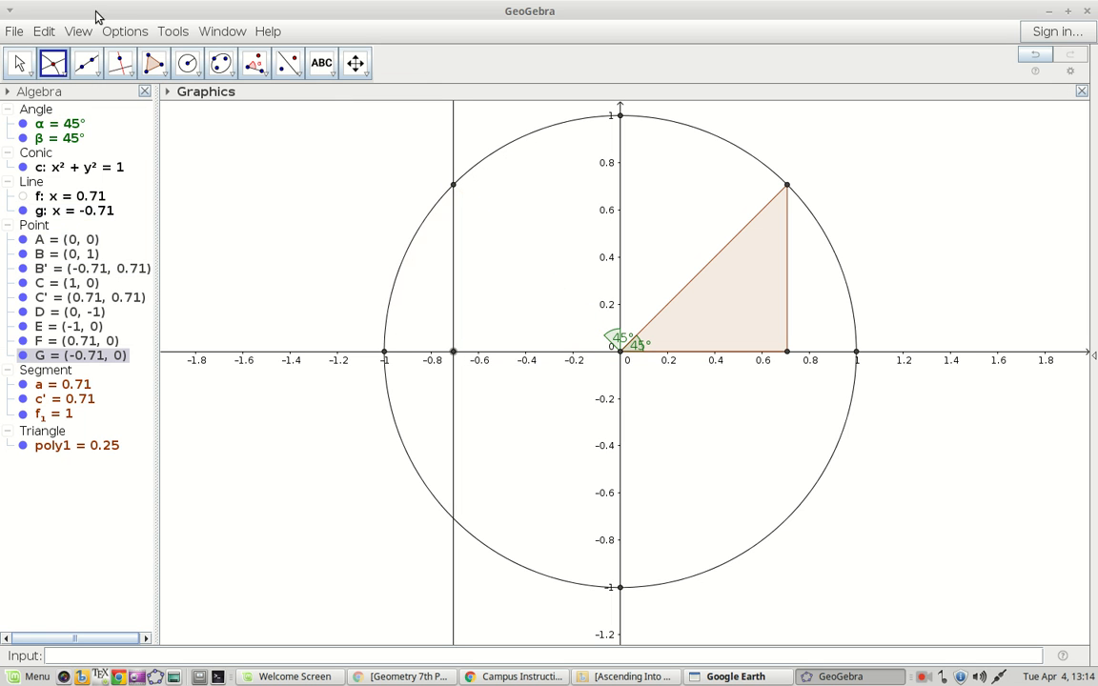
- Draw a triangle polygon through the origin, the second-quadrant circle point and its foot on the x-axis, and hide the perpendicular line
click(154, 63)
click(621, 352)
click(454, 185)
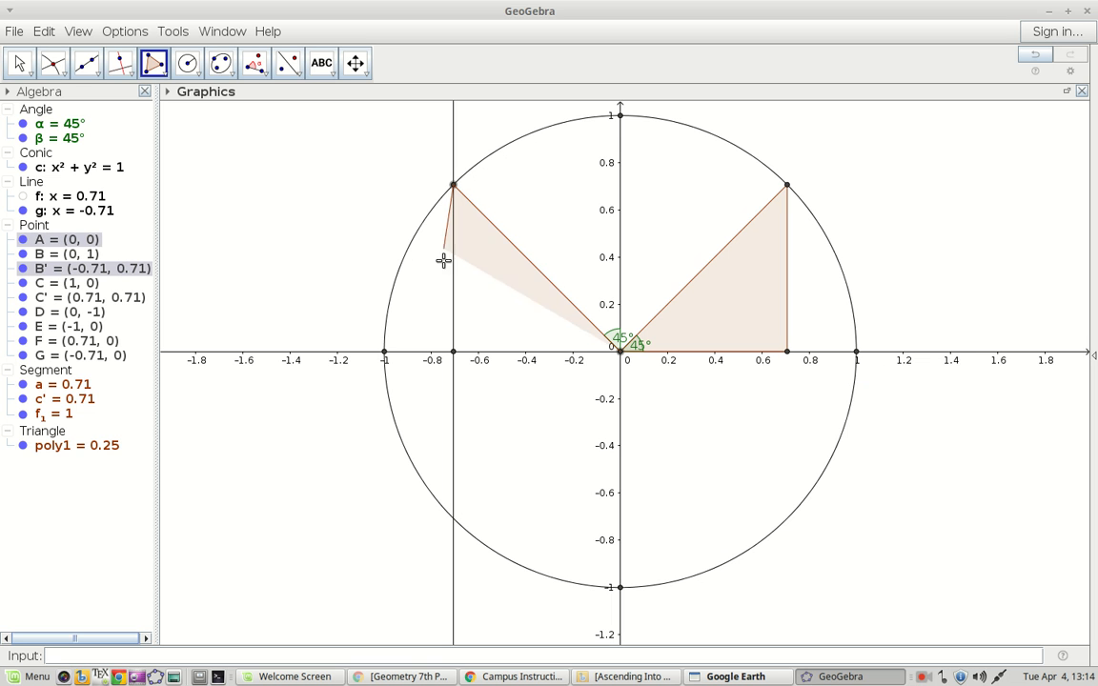
click(453, 352)
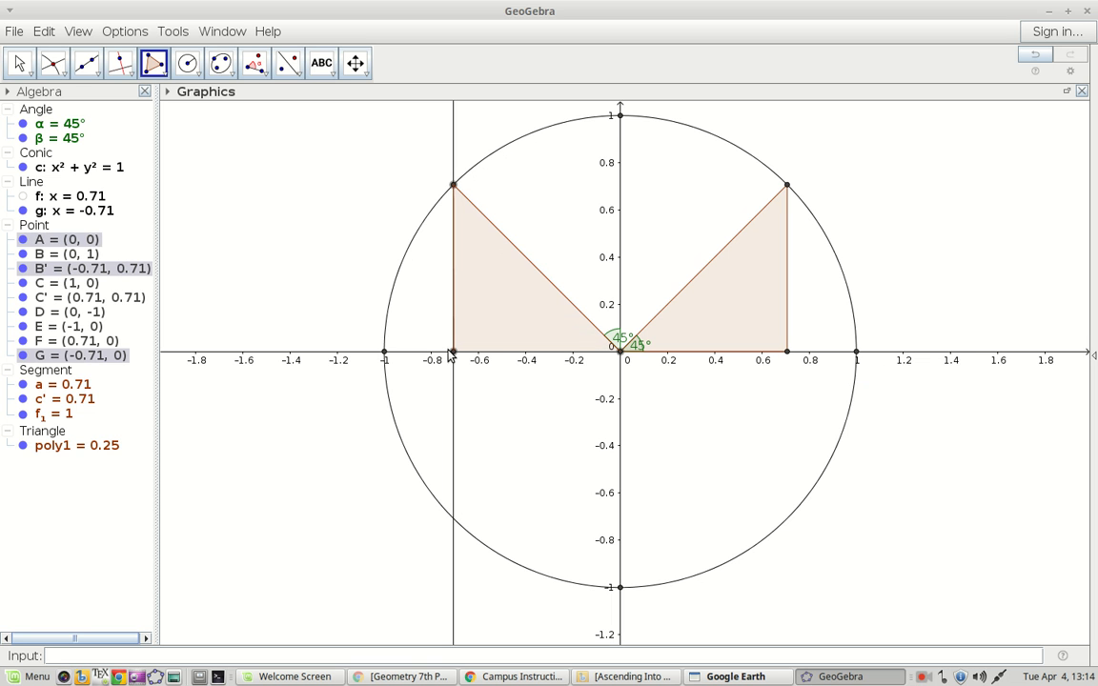
click(622, 354)
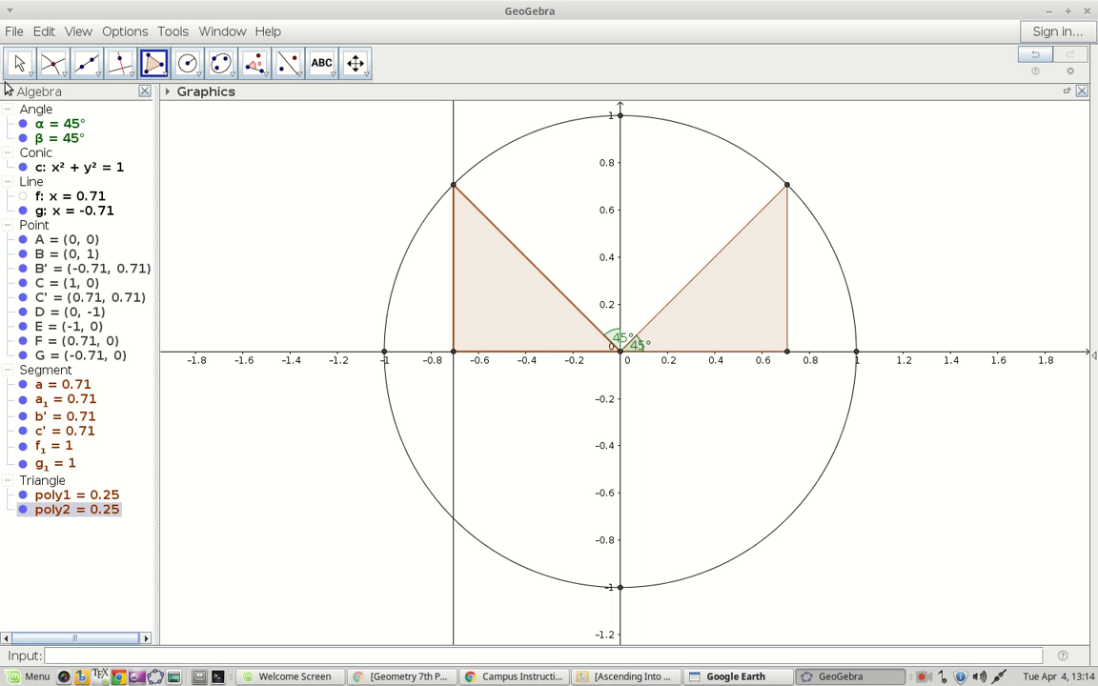
click(24, 210)
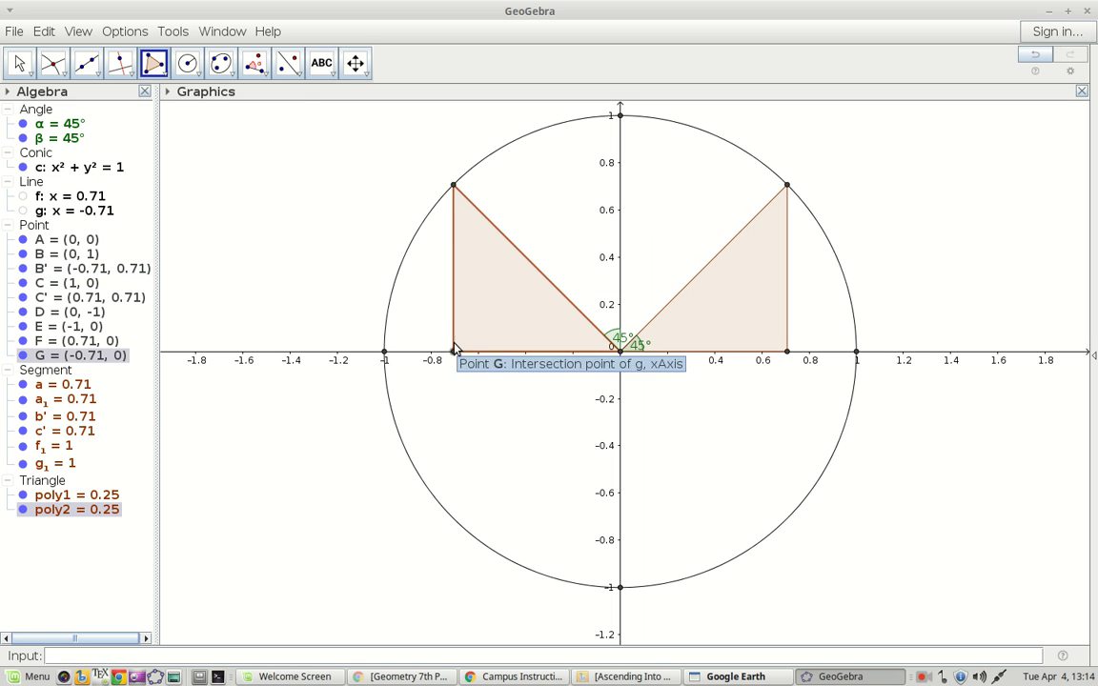
- Mark the interior angle of the second-quadrant triangle at its foot on the x-axis with the Angle tool
click(255, 63)
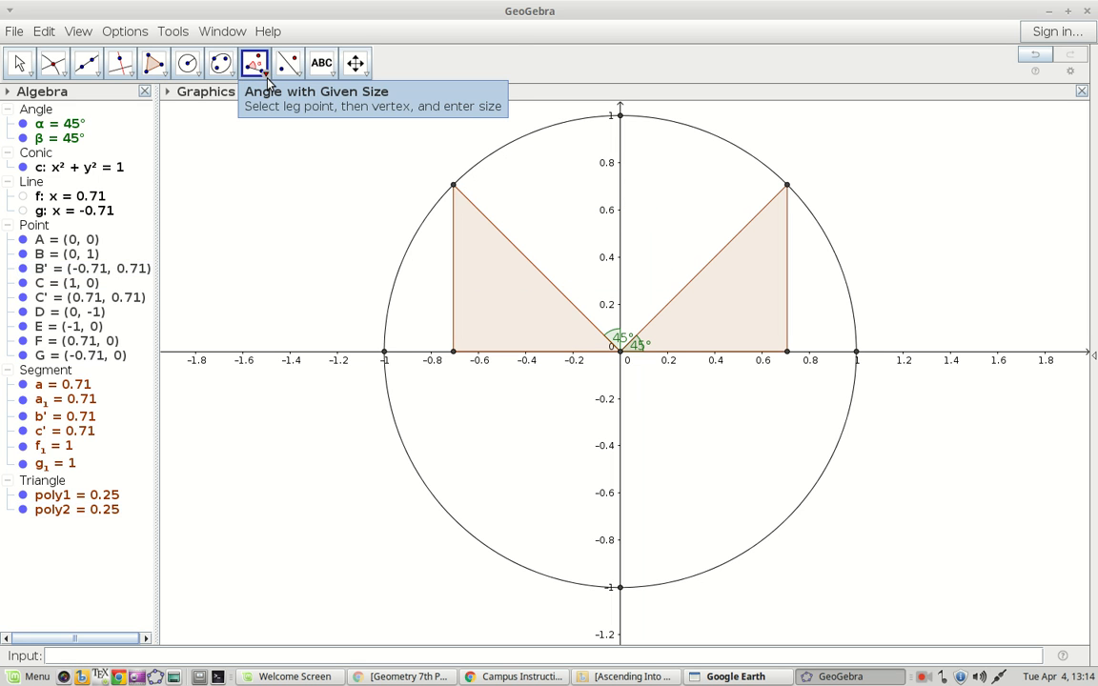
click(258, 66)
click(286, 98)
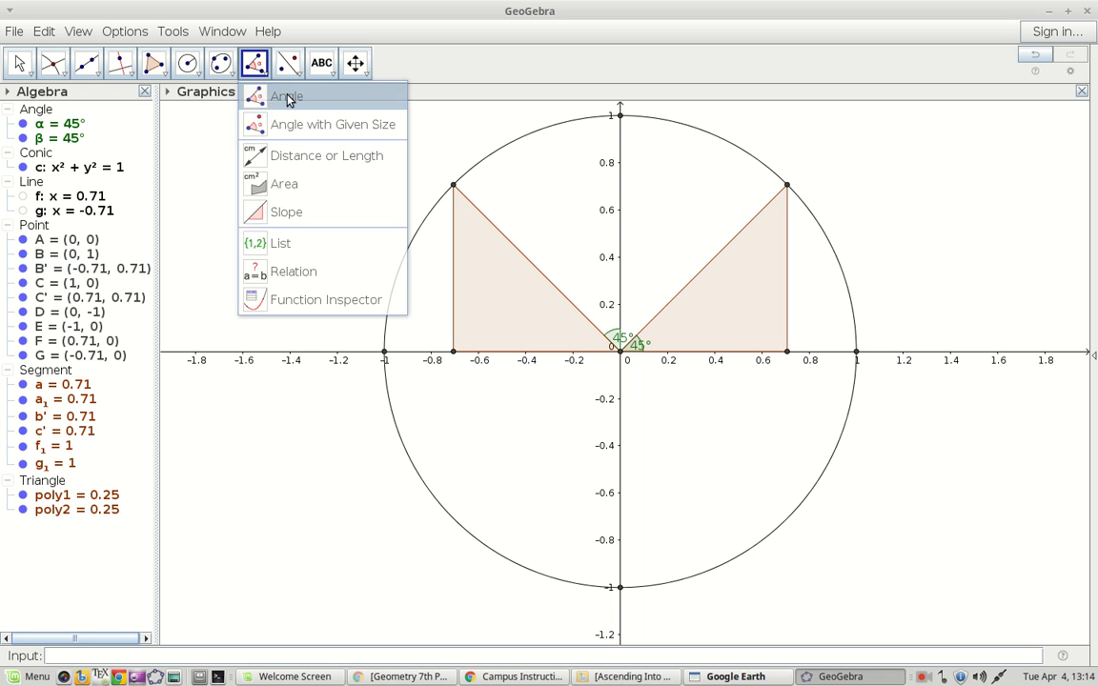
click(620, 353)
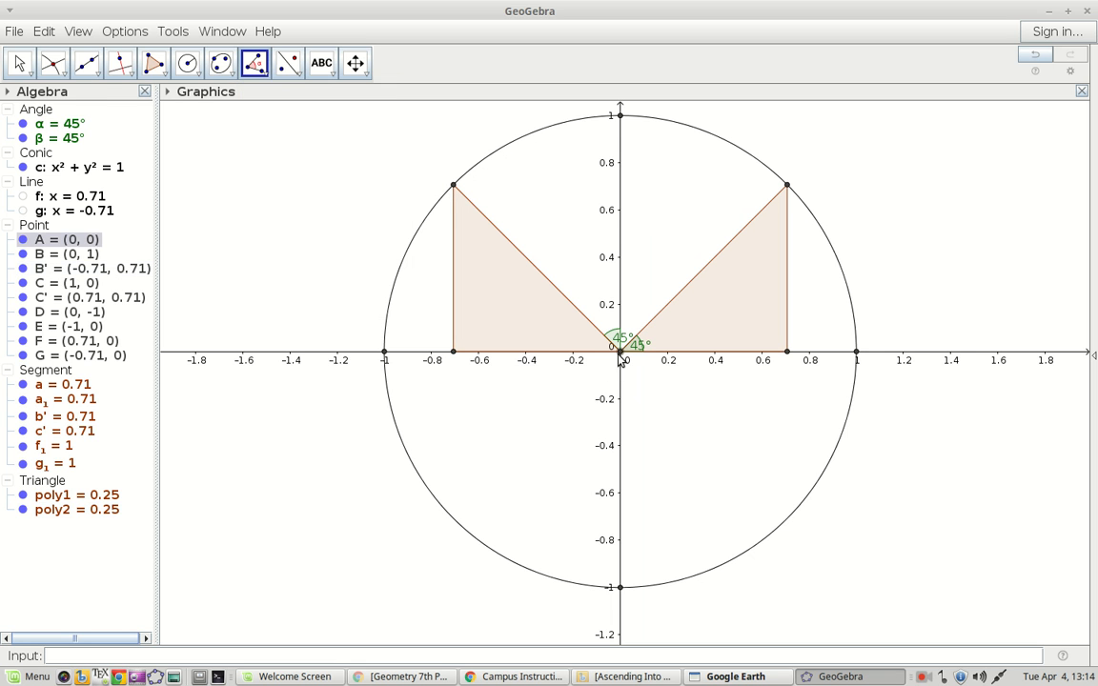
click(452, 353)
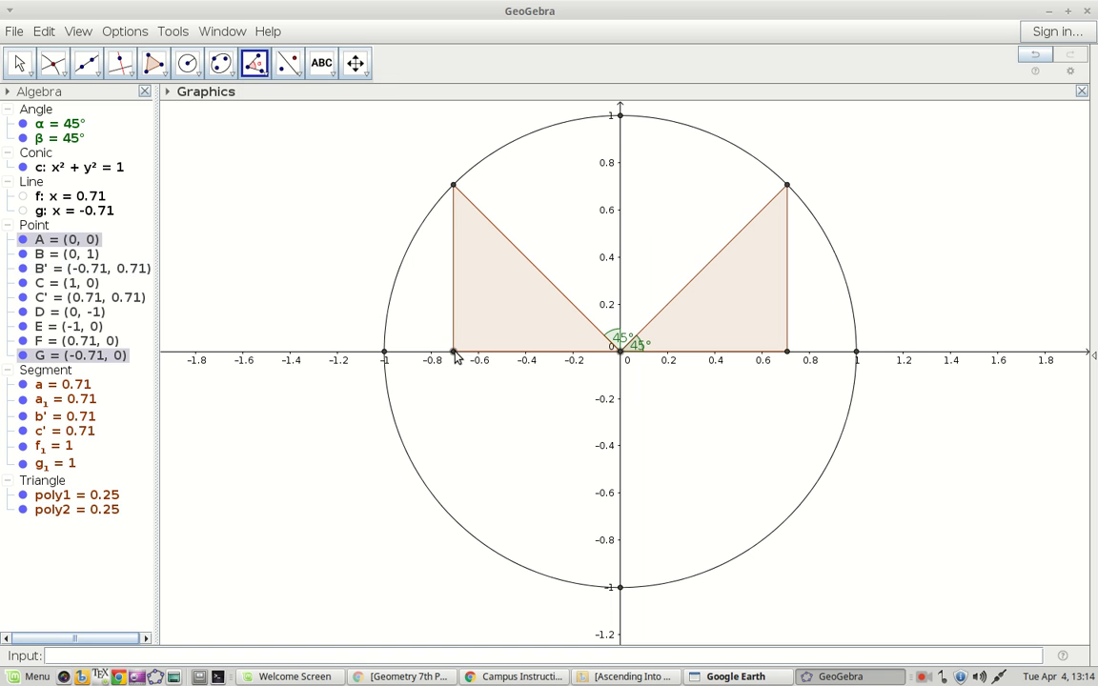
click(454, 187)
- Mark the interior angle of the first-quadrant triangle at its foot on the x-axis
click(787, 188)
click(788, 353)
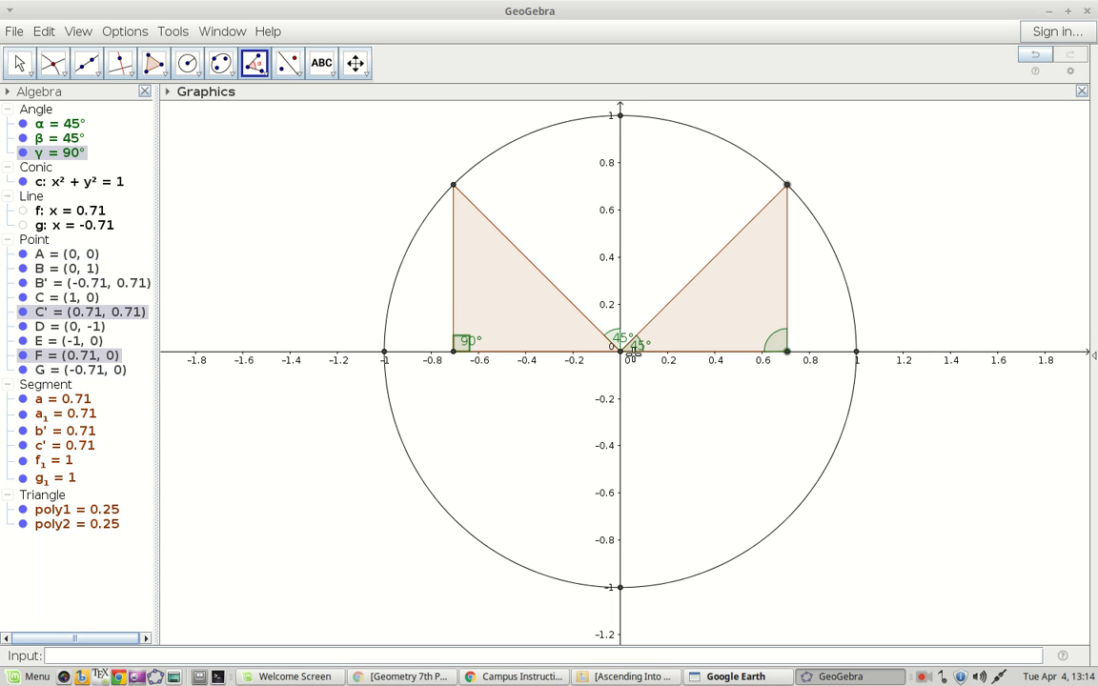
click(620, 352)
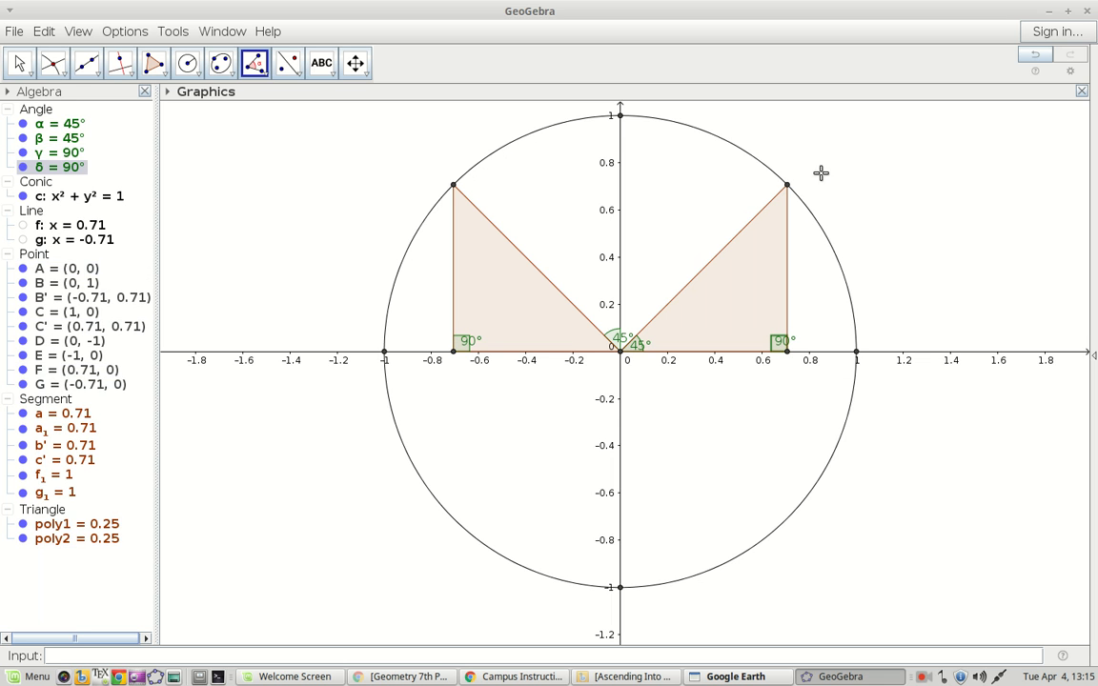